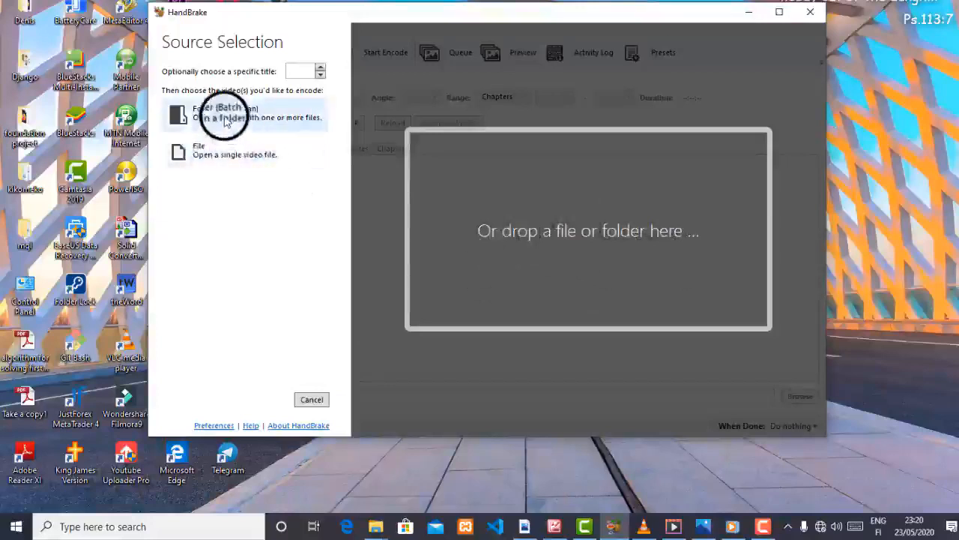
# Load the single video "original file" from the demo folder in Videos as the source, showing the folder's contents in Details view
pyautogui.click(218, 151)
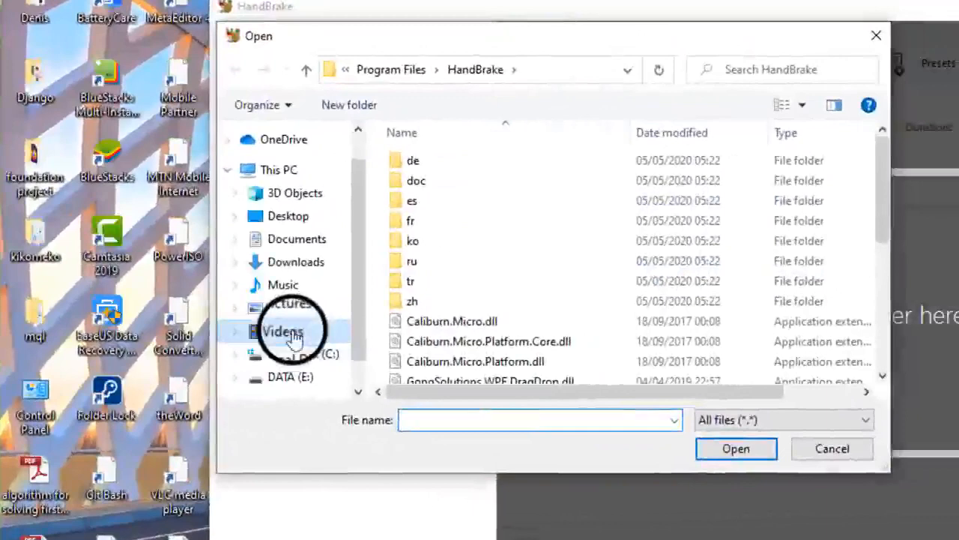
pyautogui.click(292, 338)
pyautogui.click(525, 201)
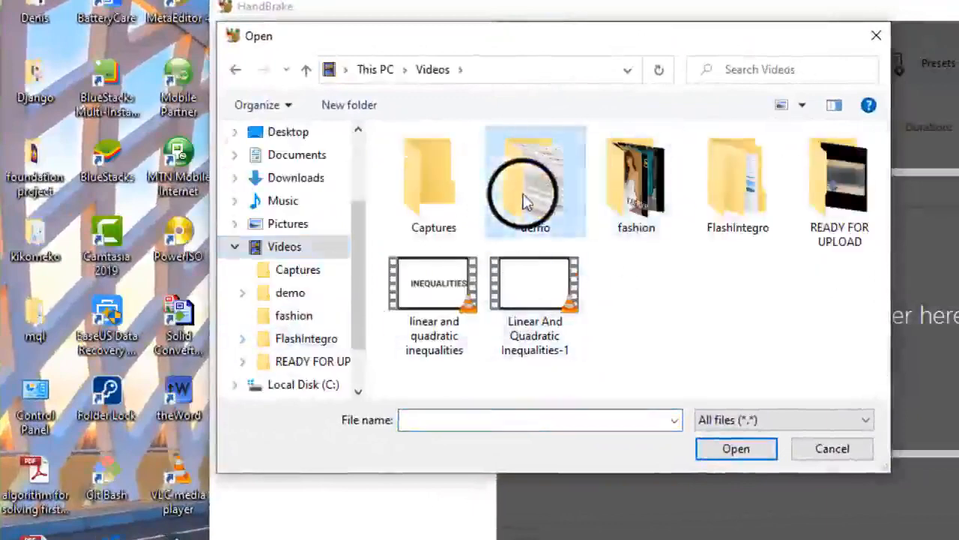
pyautogui.doubleClick(525, 201)
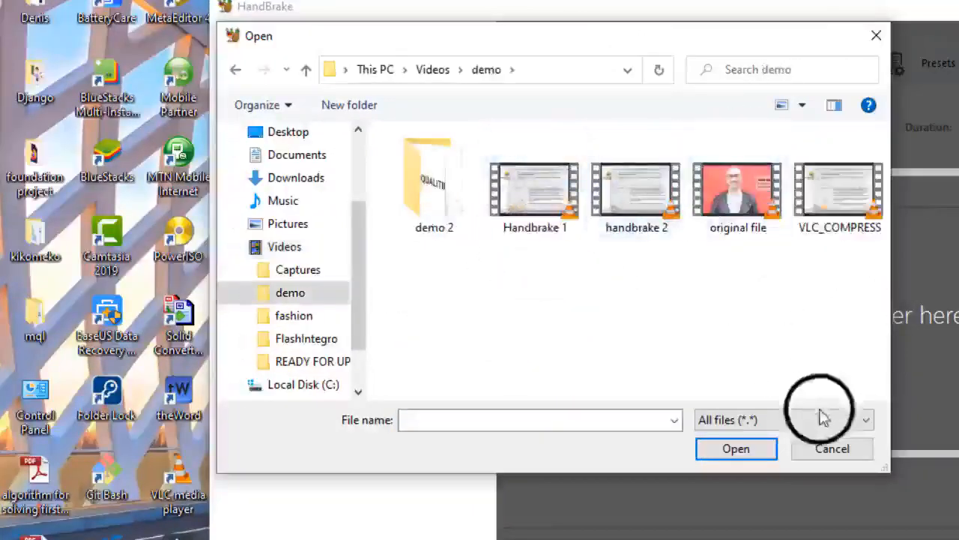
pyautogui.click(802, 106)
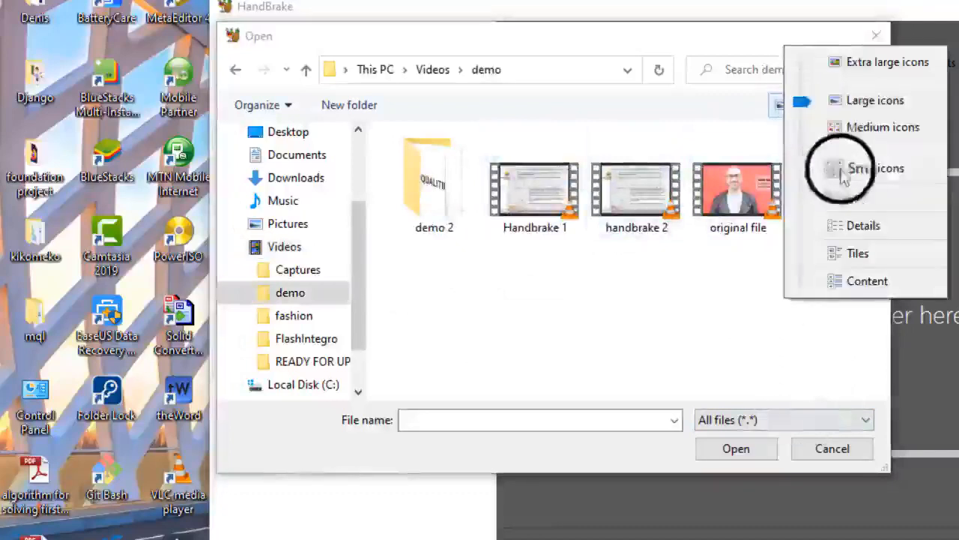
pyautogui.click(835, 226)
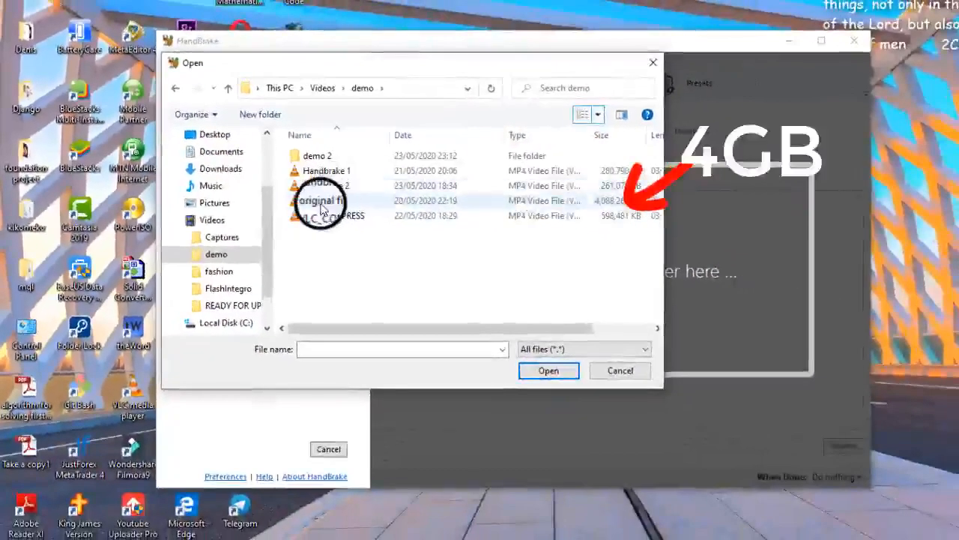
pyautogui.doubleClick(321, 208)
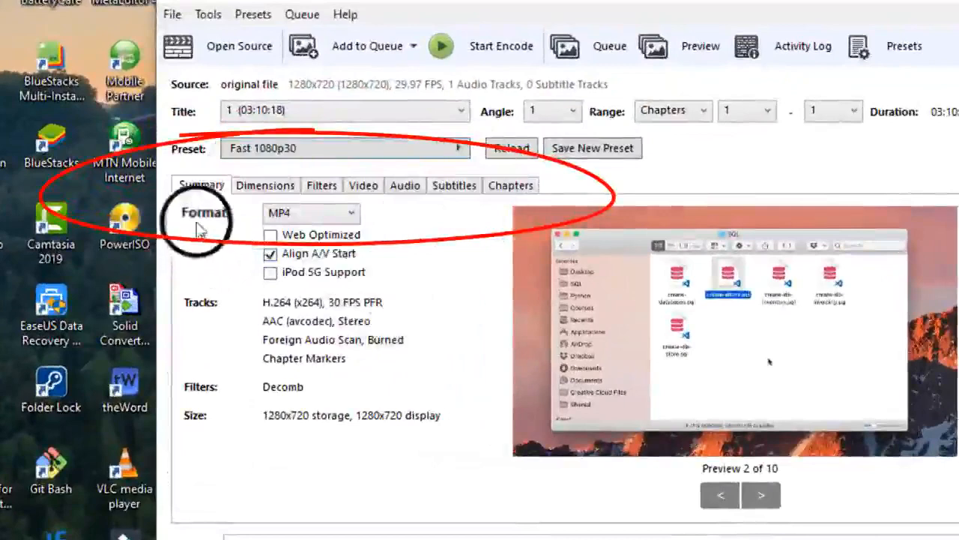
# Choose MP4 as the output format and enable Web Optimized
pyautogui.click(351, 215)
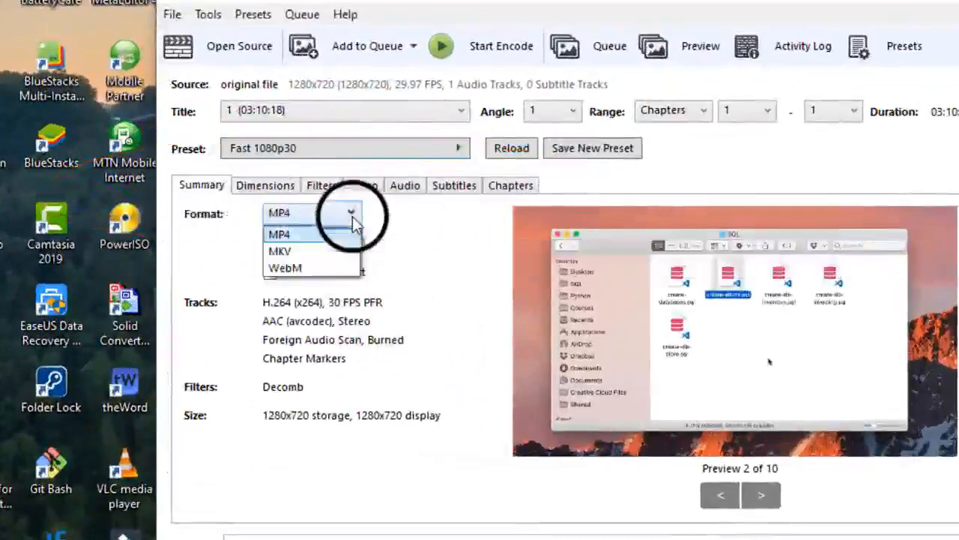
pyautogui.click(310, 233)
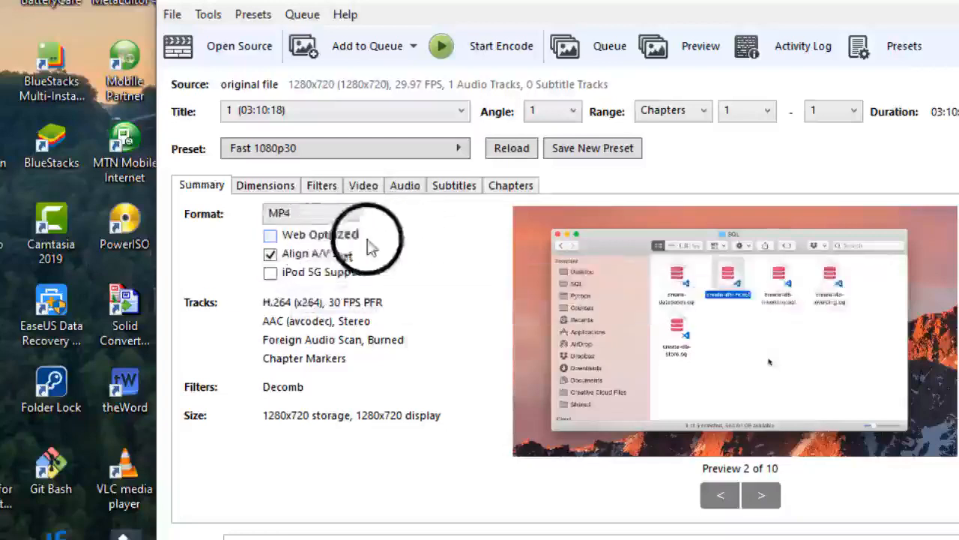
pyautogui.click(271, 235)
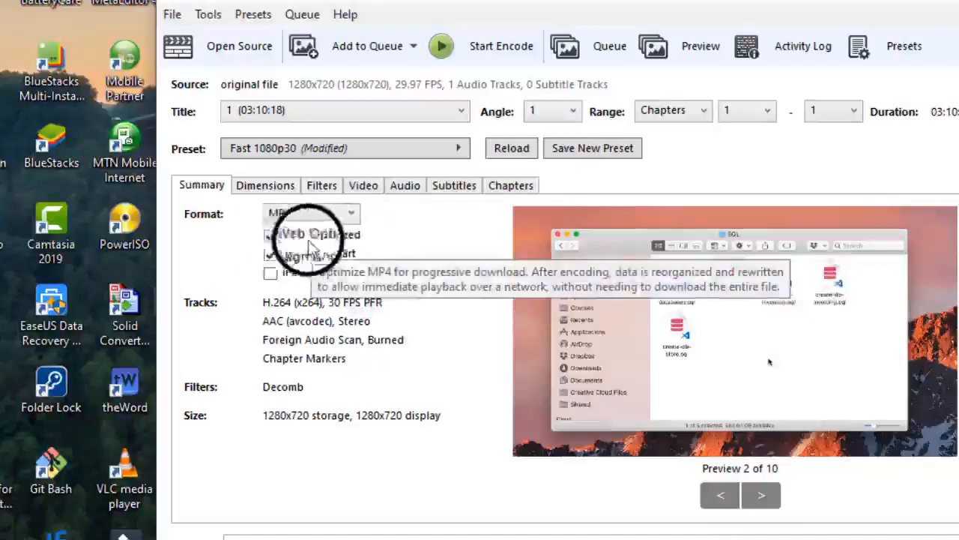
# Review the output's dimension, cropping and filter settings
pyautogui.click(264, 185)
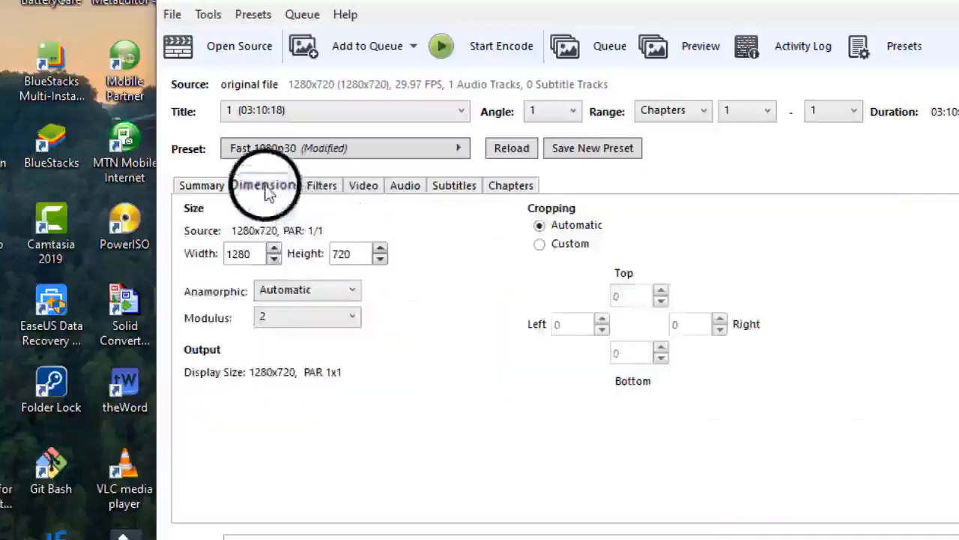
pyautogui.click(206, 186)
pyautogui.click(254, 185)
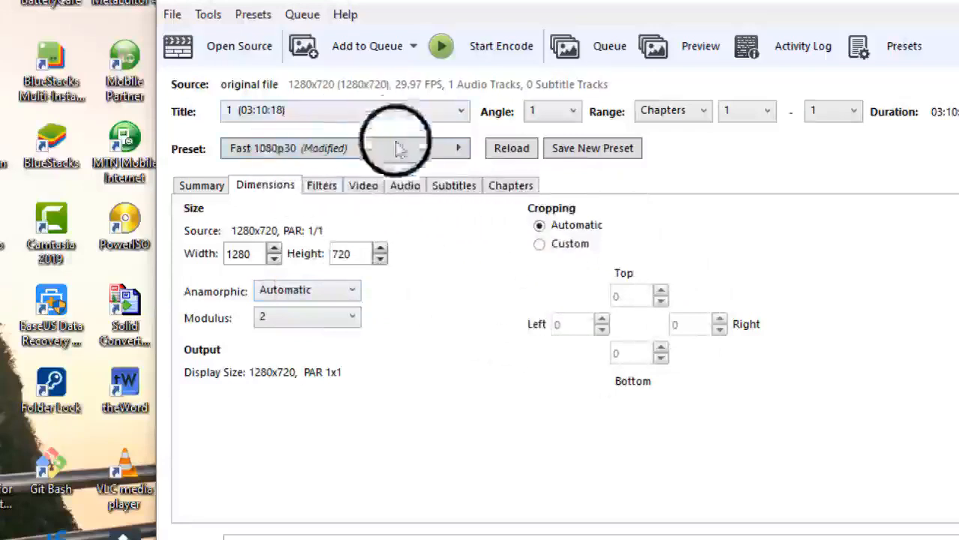
pyautogui.click(323, 186)
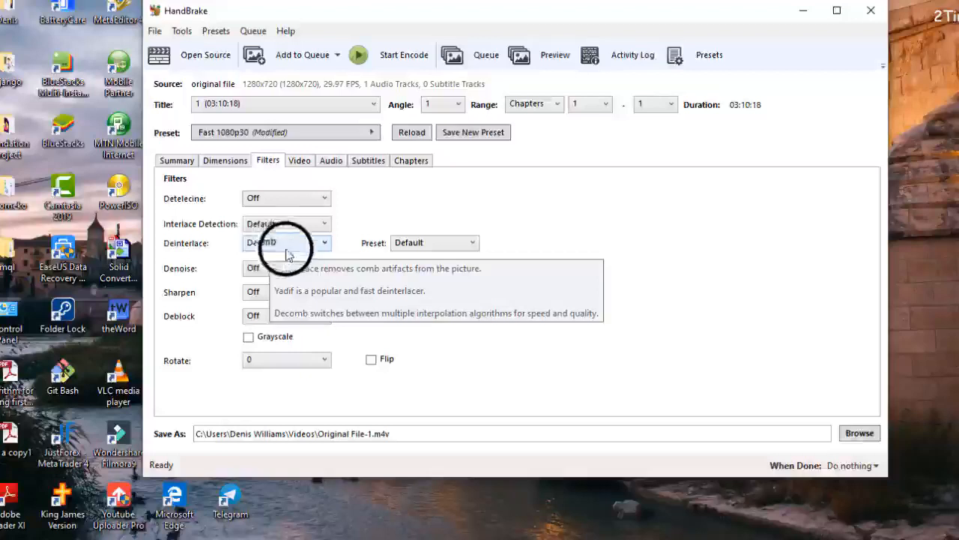
# Choose H.264 (x264) as the video codec and check the framerate choices, keeping 30 FPS
pyautogui.click(299, 160)
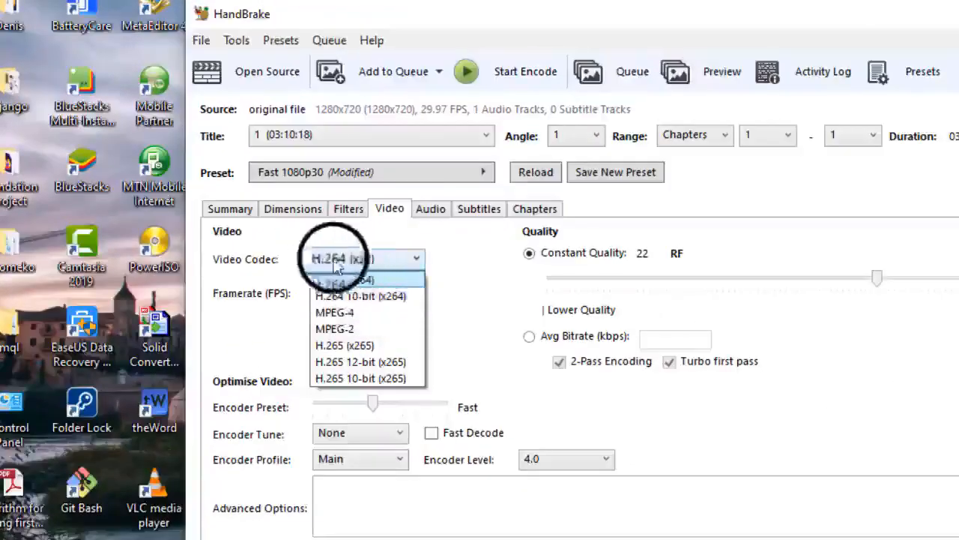
pyautogui.click(374, 283)
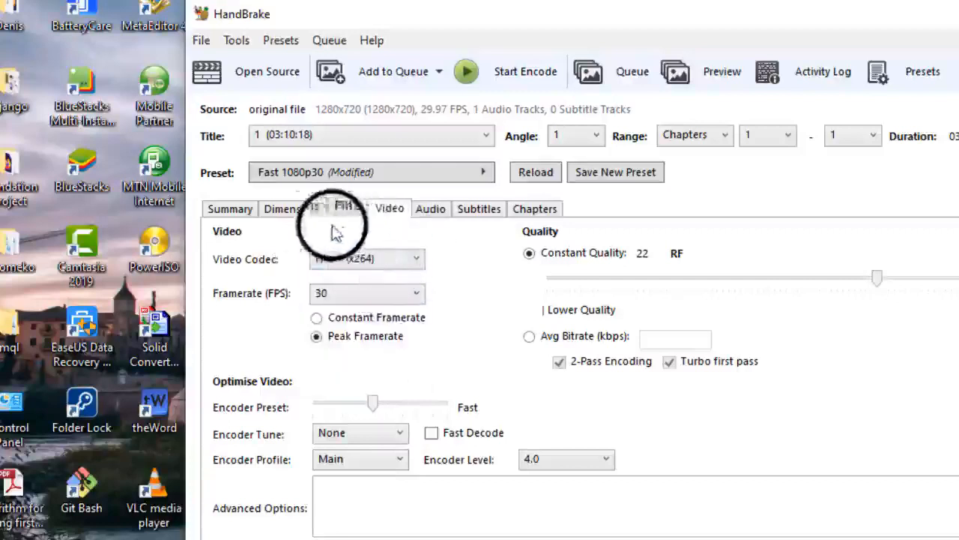
pyautogui.click(410, 298)
pyautogui.click(410, 300)
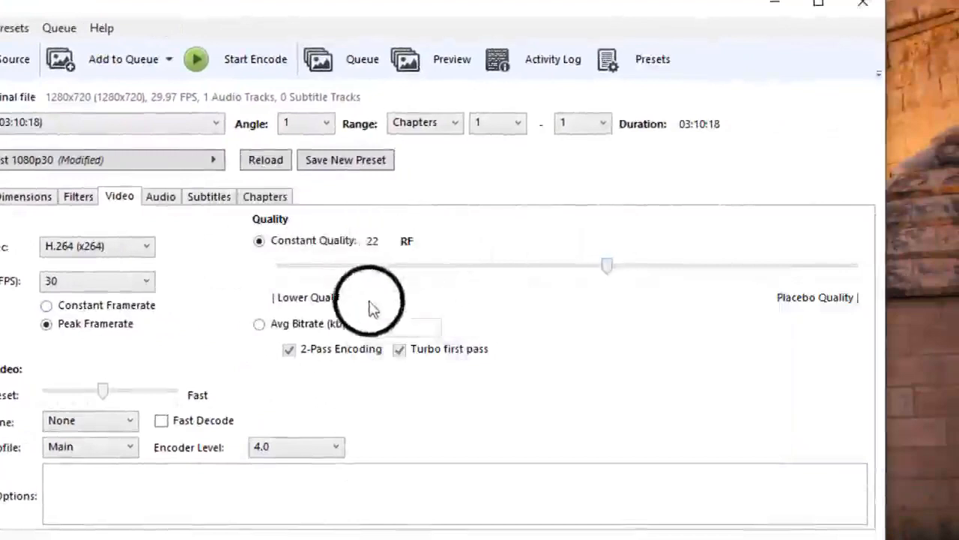
# Try lowering Constant Quality to RF 51 and restore it to RF 22
pyautogui.moveTo(609, 266); pyautogui.dragTo(285, 302)
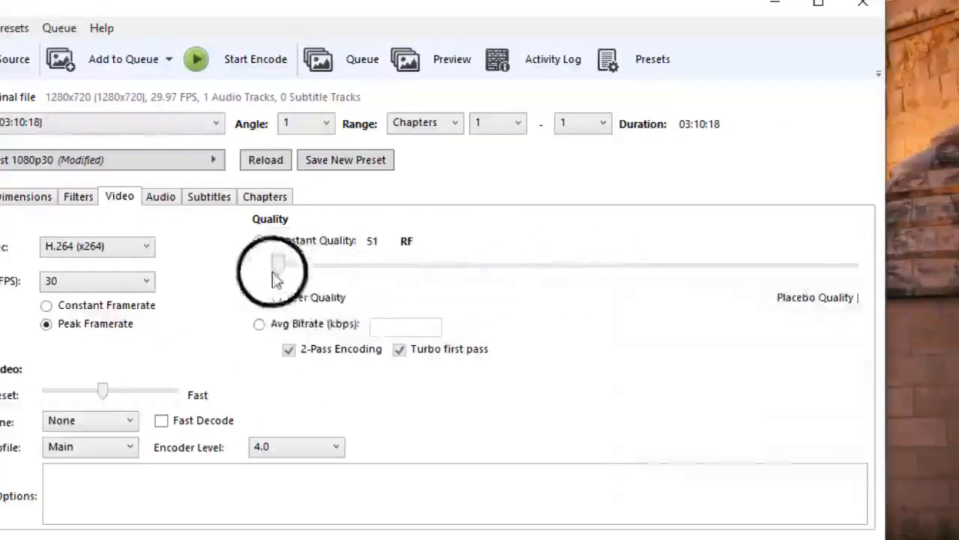
pyautogui.moveTo(325, 268); pyautogui.dragTo(610, 282)
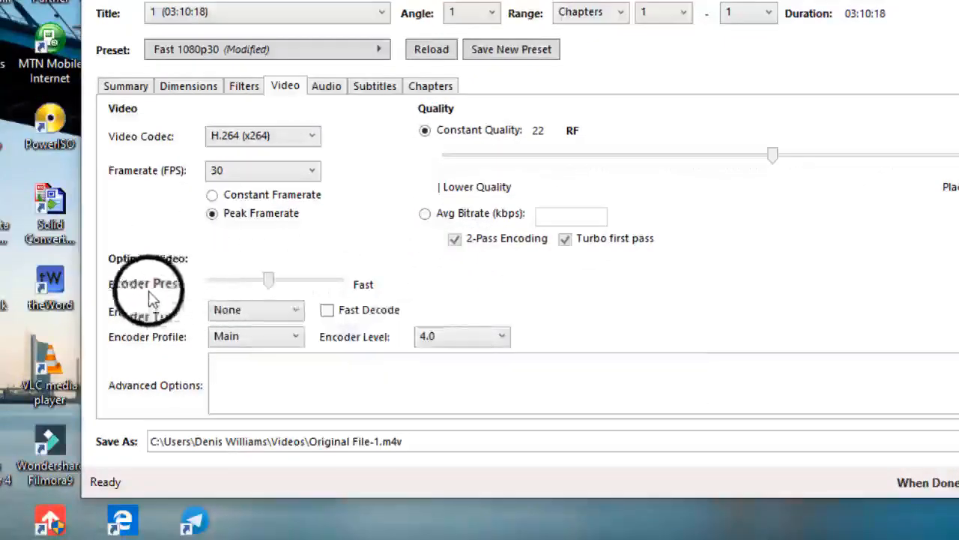
# Try encoder presets from Ultrafast to Placebo and return the encoder preset to Fast
pyautogui.moveTo(269, 279); pyautogui.dragTo(215, 285)
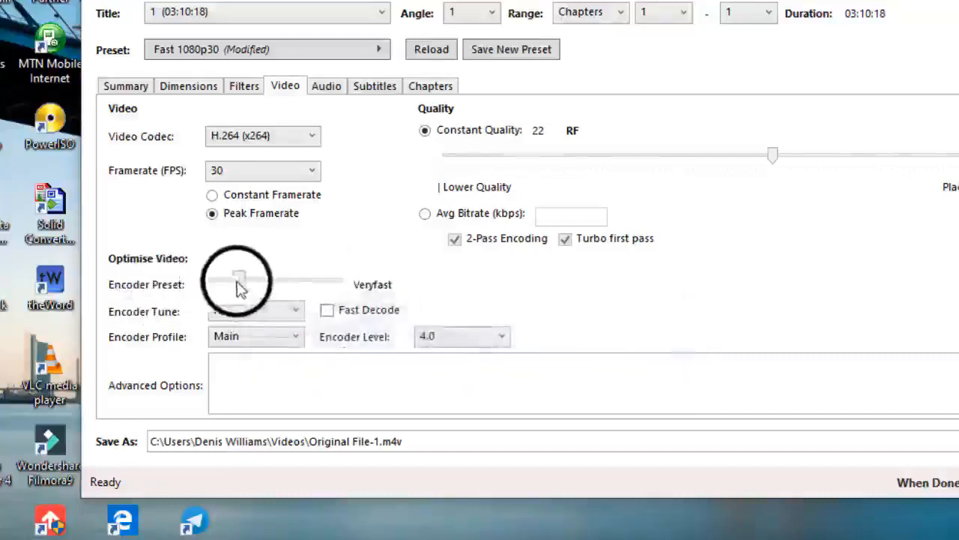
pyautogui.moveTo(238, 287); pyautogui.dragTo(435, 293)
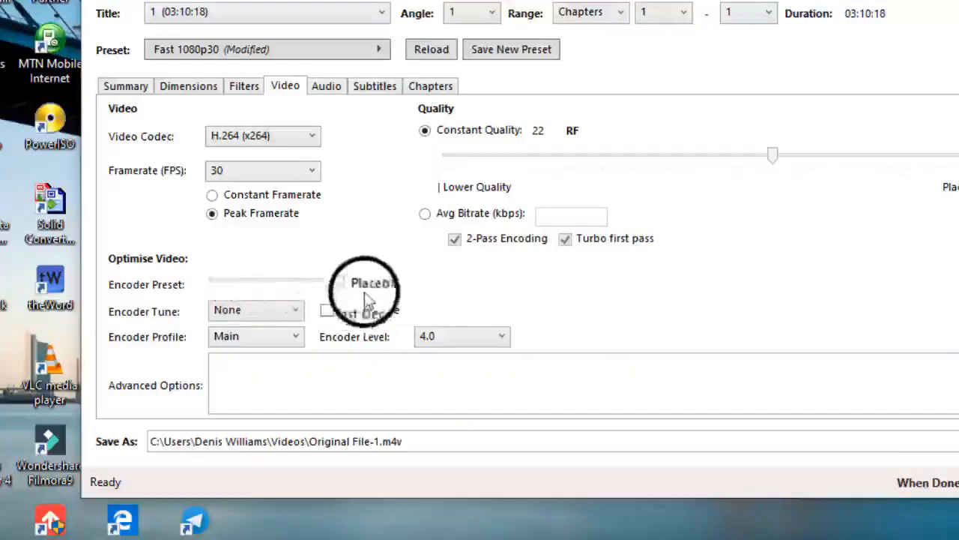
pyautogui.moveTo(367, 300); pyautogui.dragTo(345, 288)
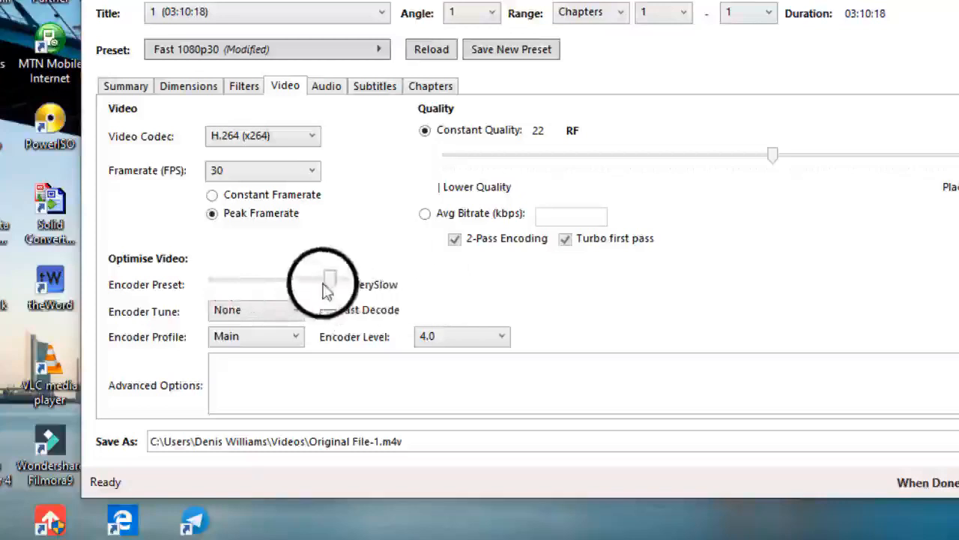
pyautogui.moveTo(335, 284); pyautogui.dragTo(313, 283)
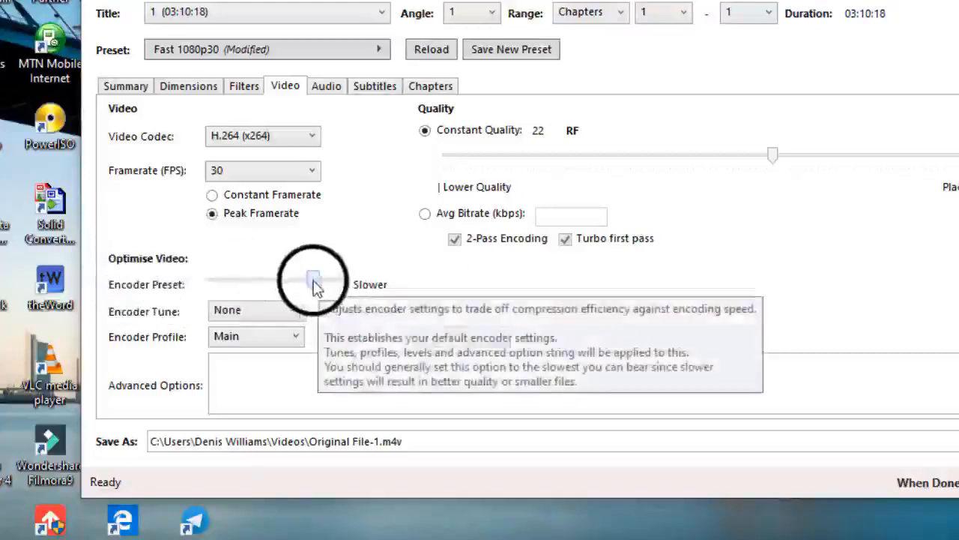
pyautogui.moveTo(317, 280); pyautogui.dragTo(212, 282)
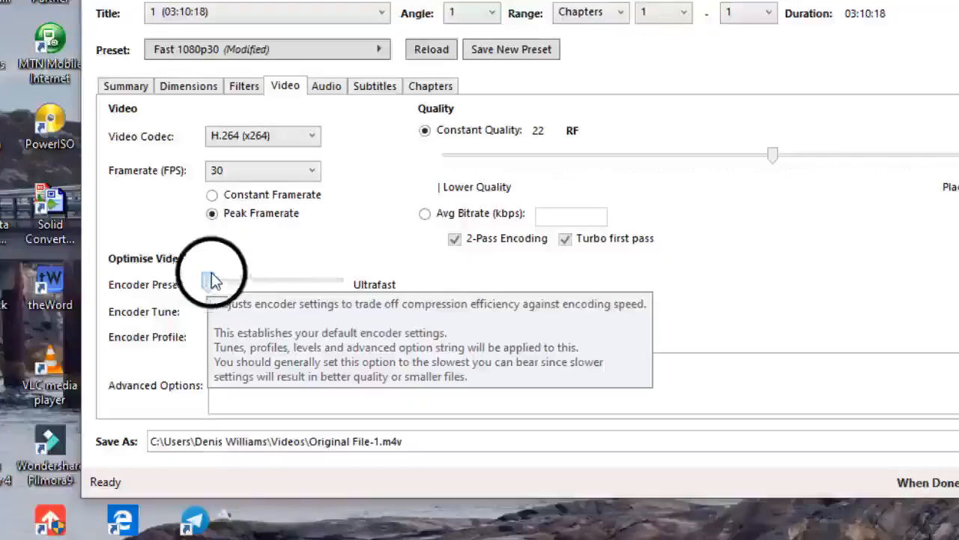
pyautogui.moveTo(213, 279); pyautogui.dragTo(264, 287)
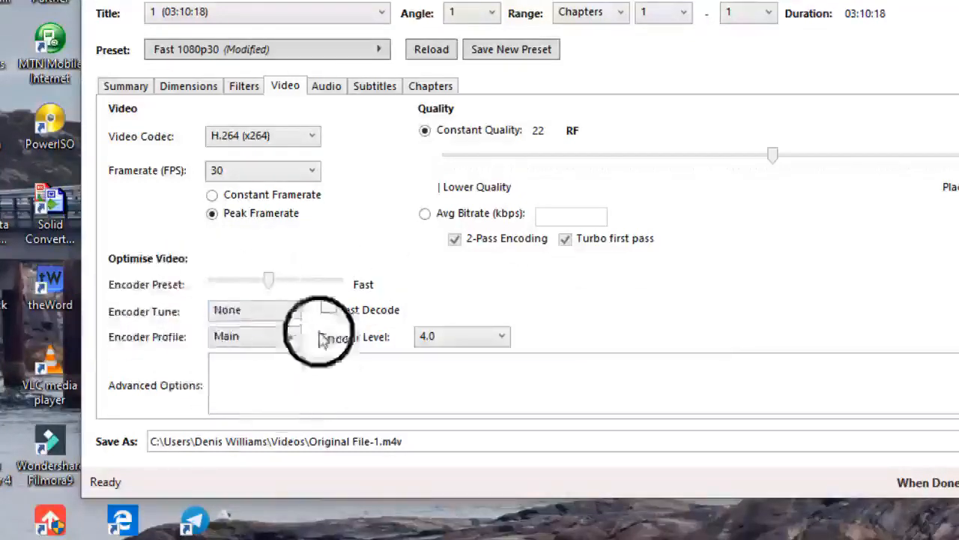
# Examine the audio codecs available for the English audio track, leaving AAC (avcodec) selected
pyautogui.click(328, 88)
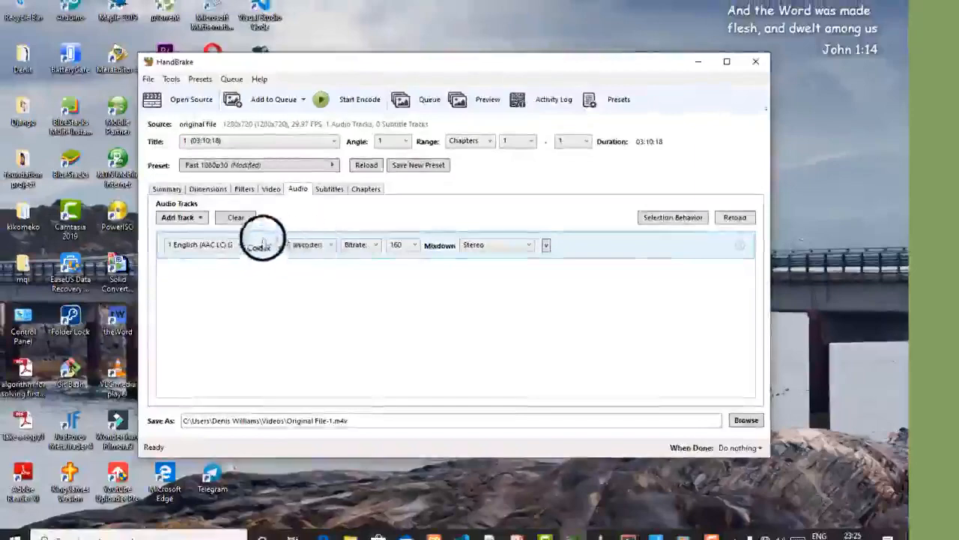
pyautogui.click(332, 248)
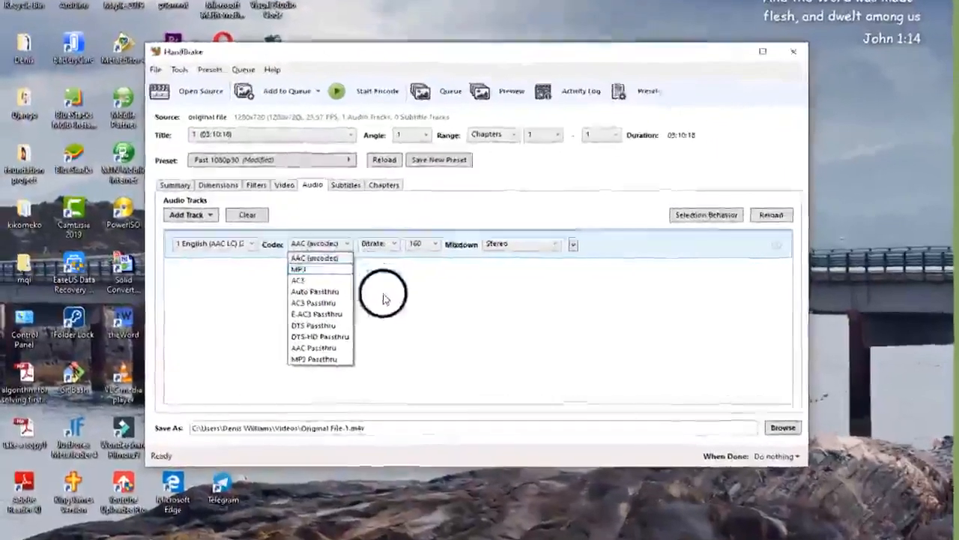
pyautogui.click(365, 296)
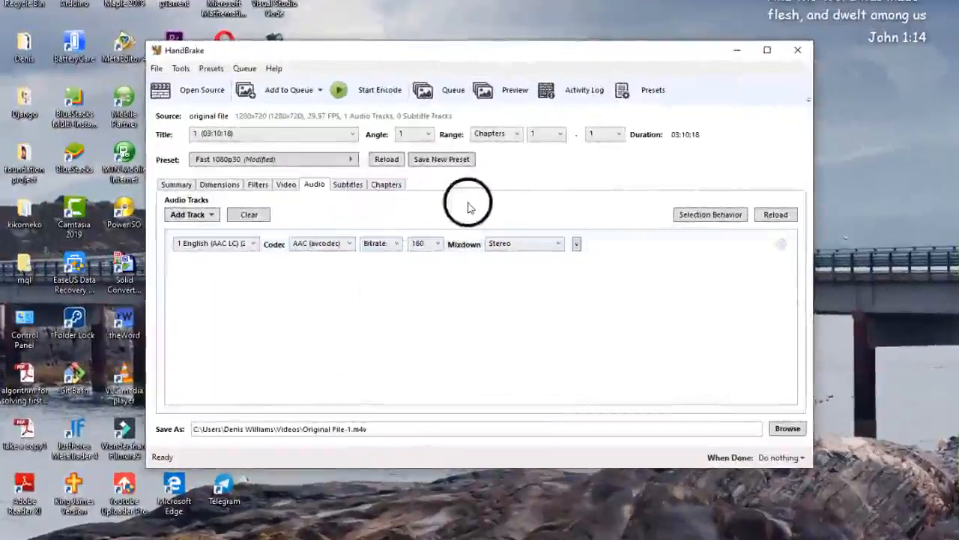
# Examine the subtitle track settings and the chapter marker list
pyautogui.click(357, 187)
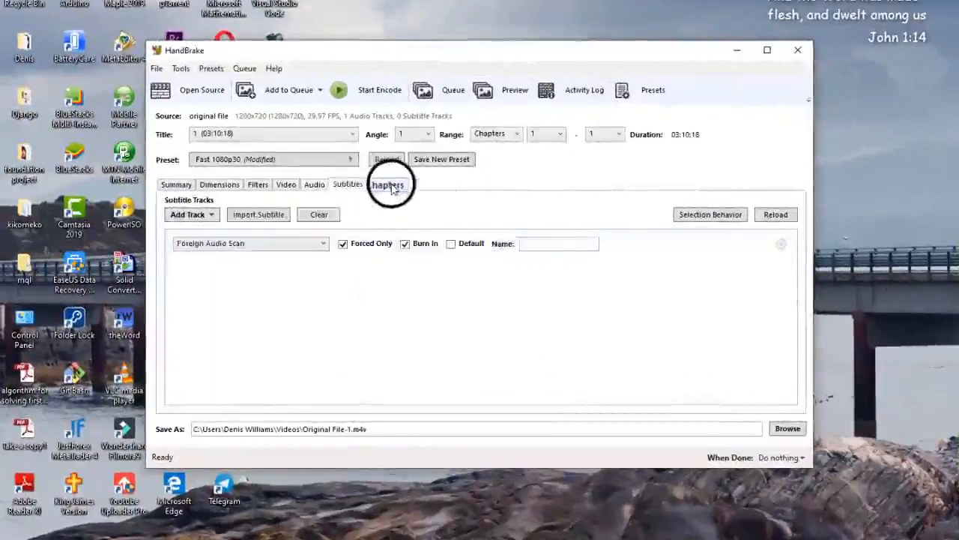
pyautogui.click(382, 184)
pyautogui.click(349, 184)
pyautogui.click(378, 187)
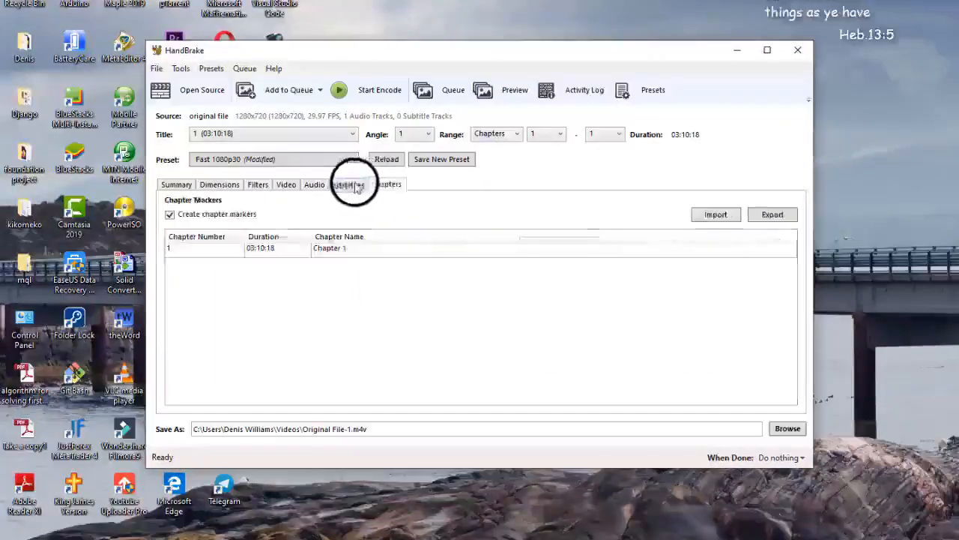
pyautogui.click(356, 187)
pyautogui.click(391, 187)
pyautogui.click(349, 187)
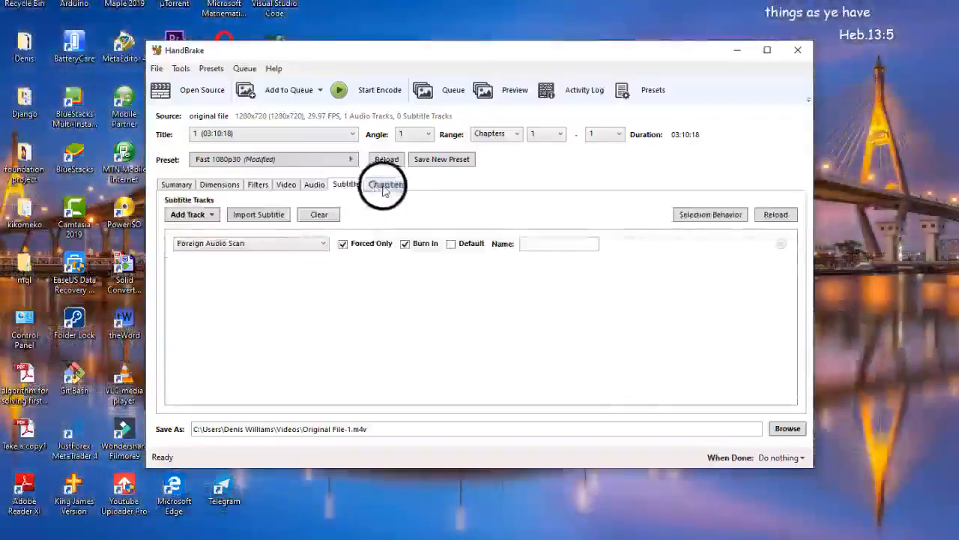
pyautogui.click(381, 186)
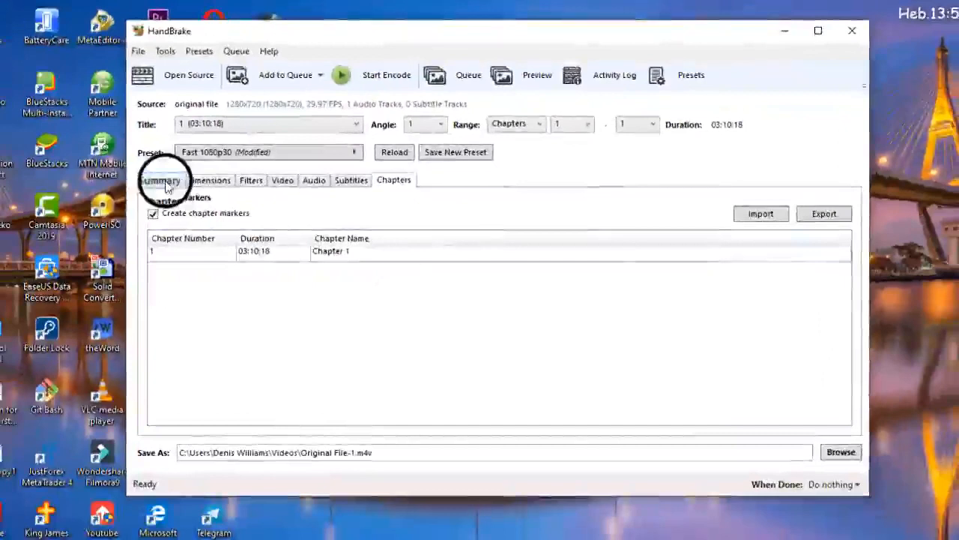
# Return to the encode summary and set the output to be saved on the Desktop as Original File-1
pyautogui.click(122, 199)
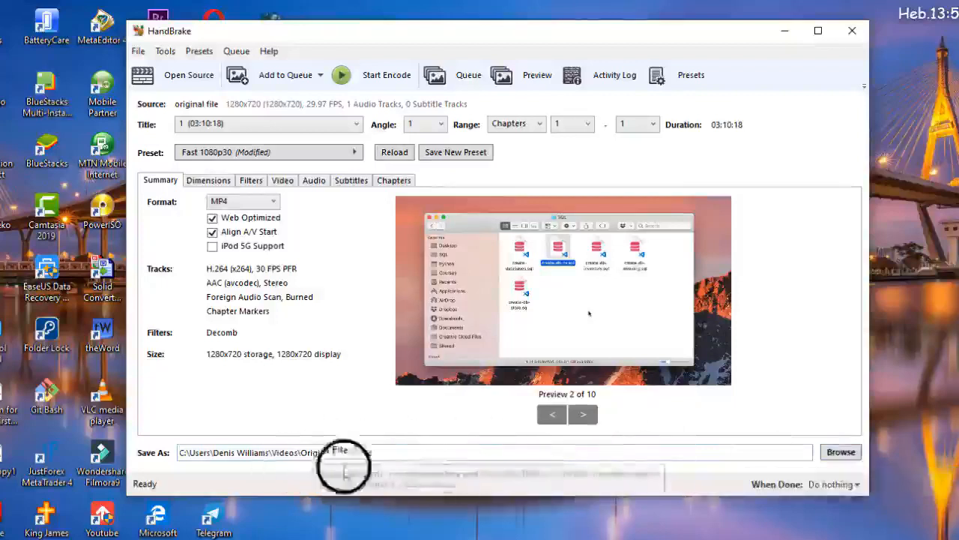
pyautogui.click(839, 459)
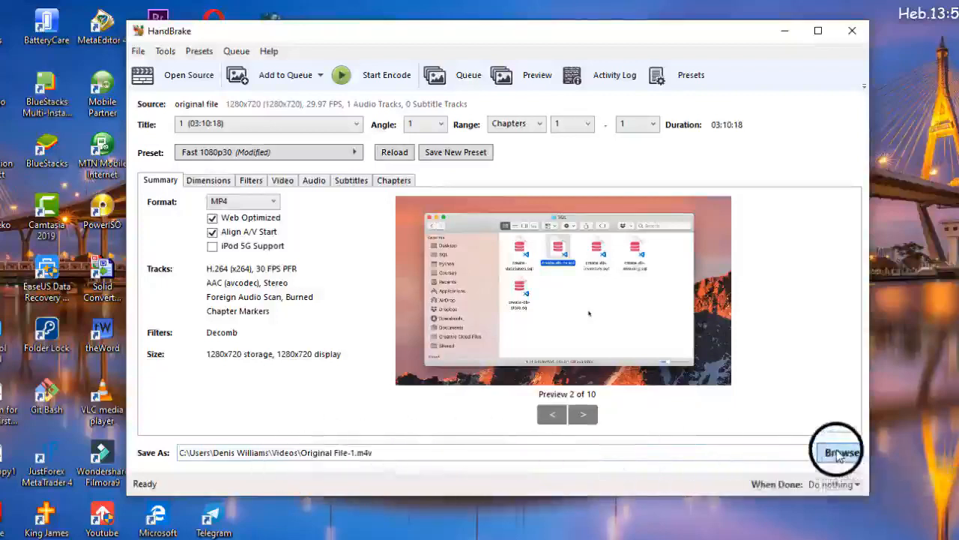
pyautogui.click(187, 171)
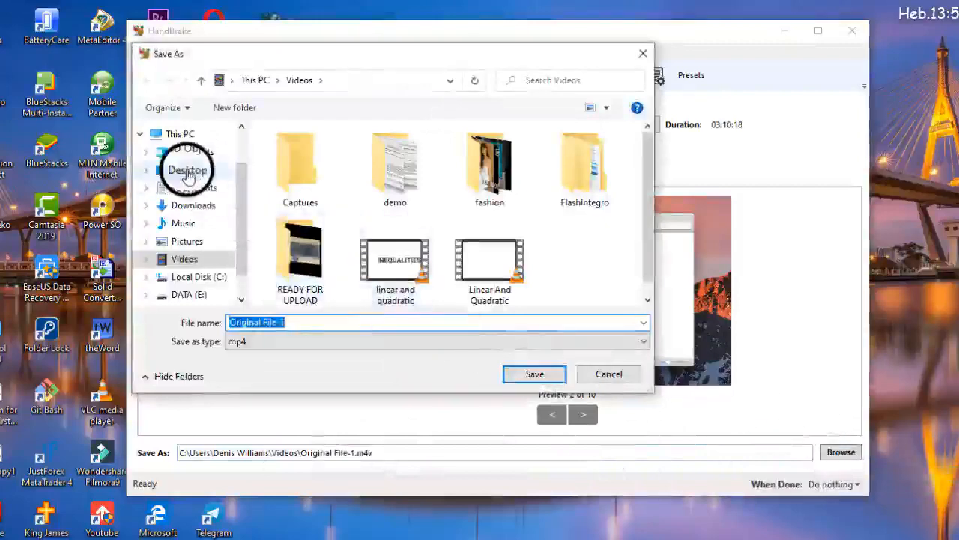
pyautogui.click(534, 374)
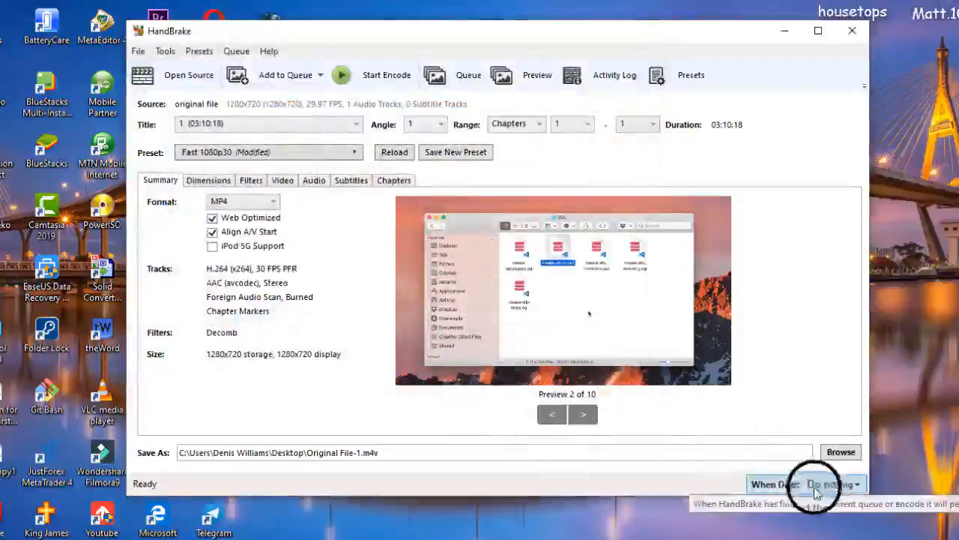
# Check the actions available for when the encode is done, leaving Do nothing selected
pyautogui.click(859, 485)
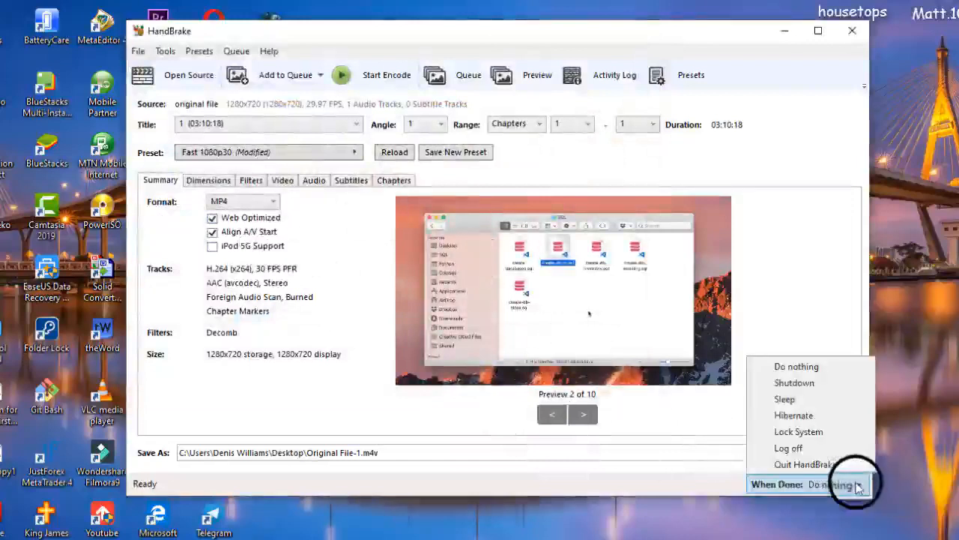
pyautogui.click(858, 486)
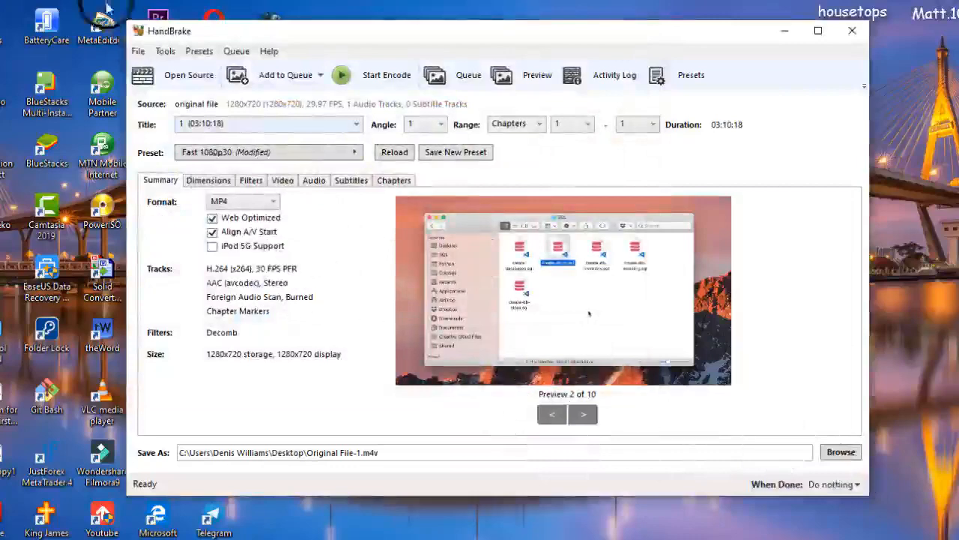
# Review the dimension, filter, video, audio, subtitle and chapter settings, and start the encode
pyautogui.click(211, 180)
pyautogui.click(253, 181)
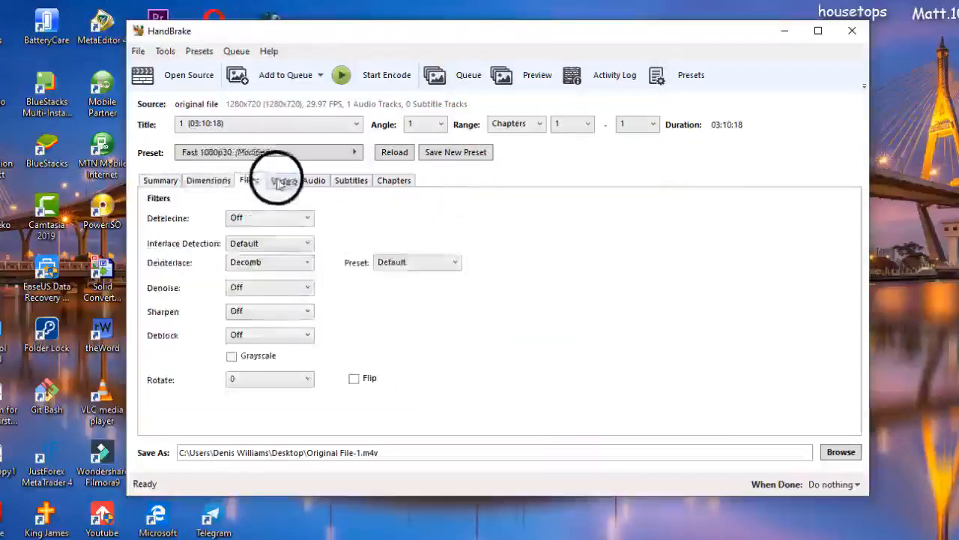
pyautogui.click(282, 181)
pyautogui.click(316, 182)
pyautogui.click(341, 182)
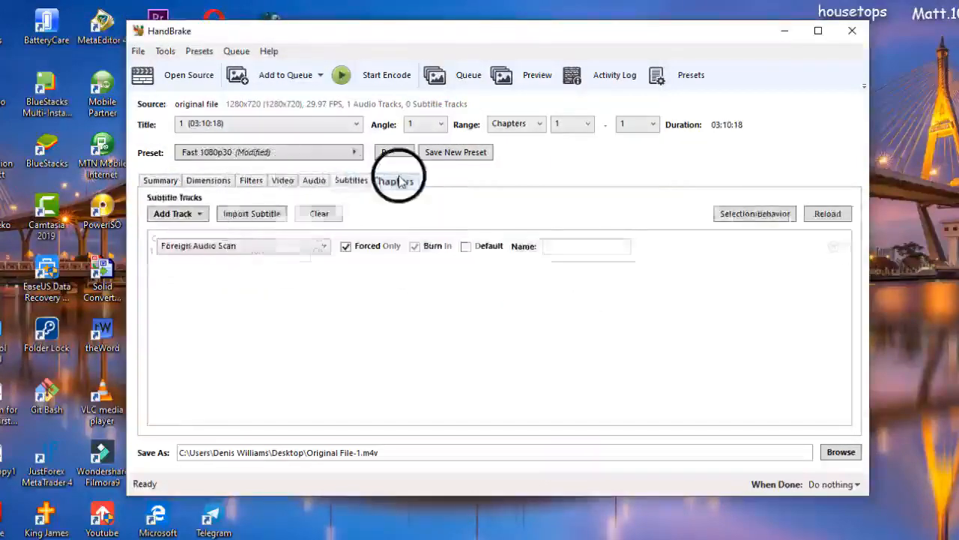
pyautogui.click(394, 181)
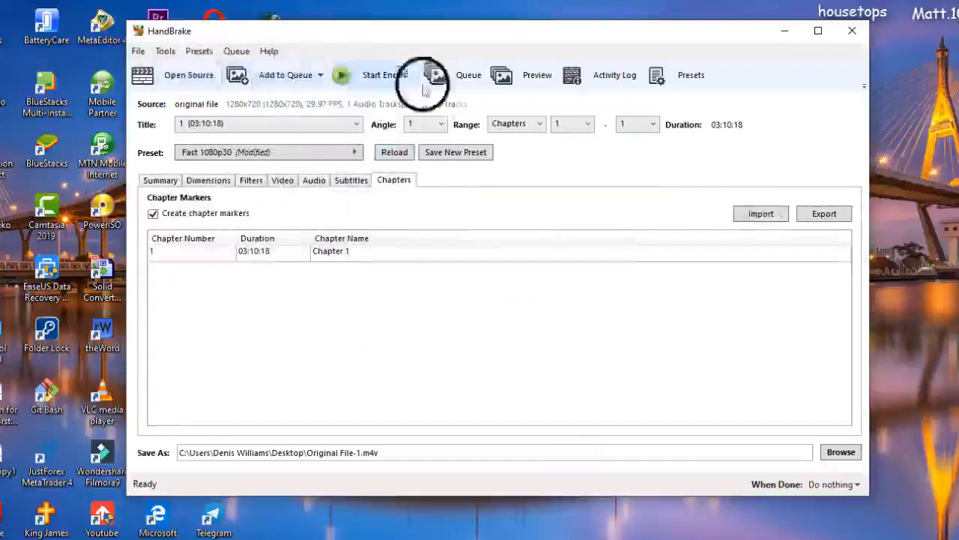
pyautogui.click(375, 81)
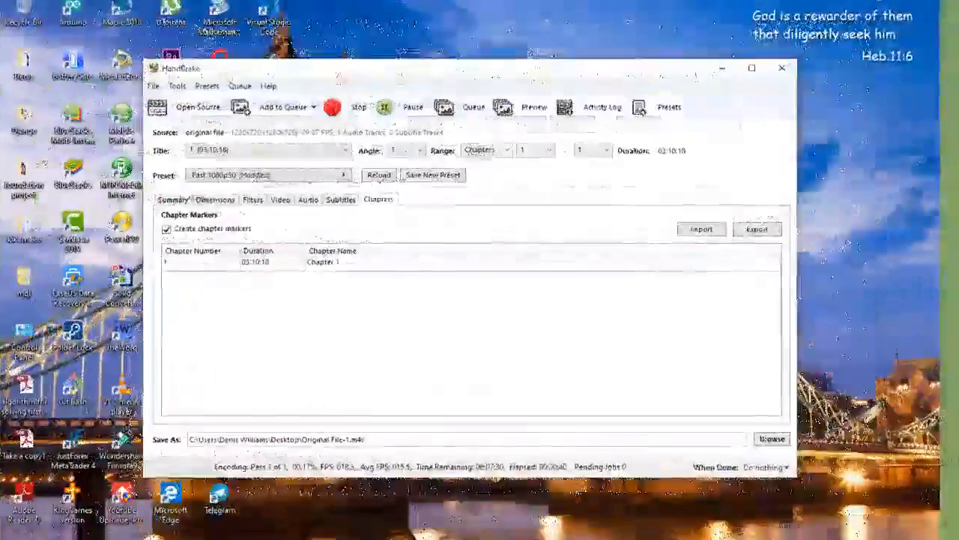
# Switch to the demo folder in File Explorer, select the original file, and bring up the handbrake 2 video in Films & TV
pyautogui.moveTo(393, 525)
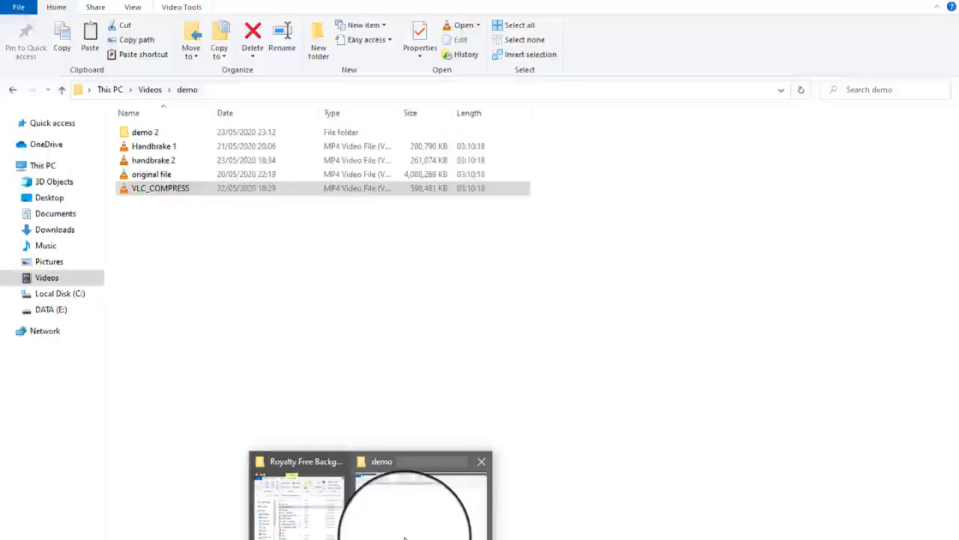
pyautogui.click(405, 537)
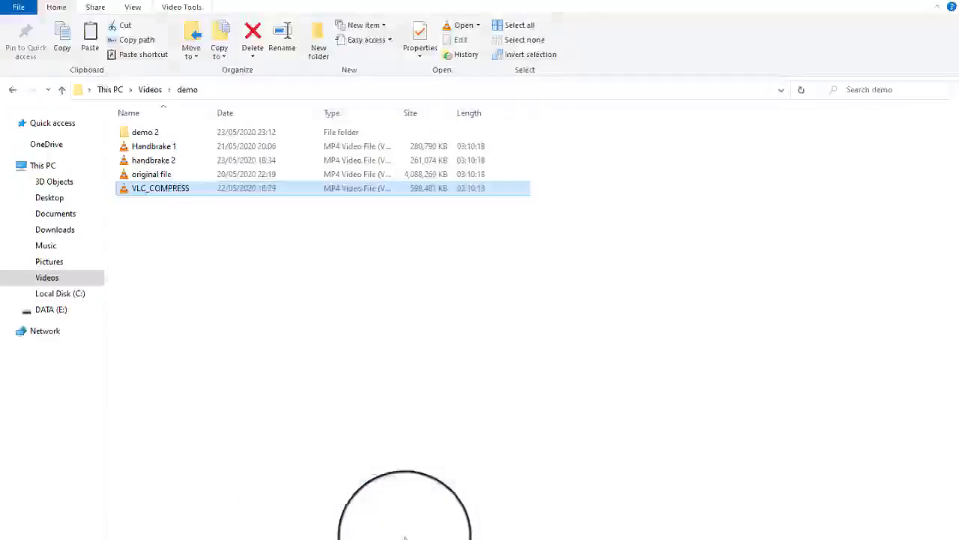
pyautogui.keyDown('ctrl'); pyautogui.click(158, 174); pyautogui.keyUp('ctrl')
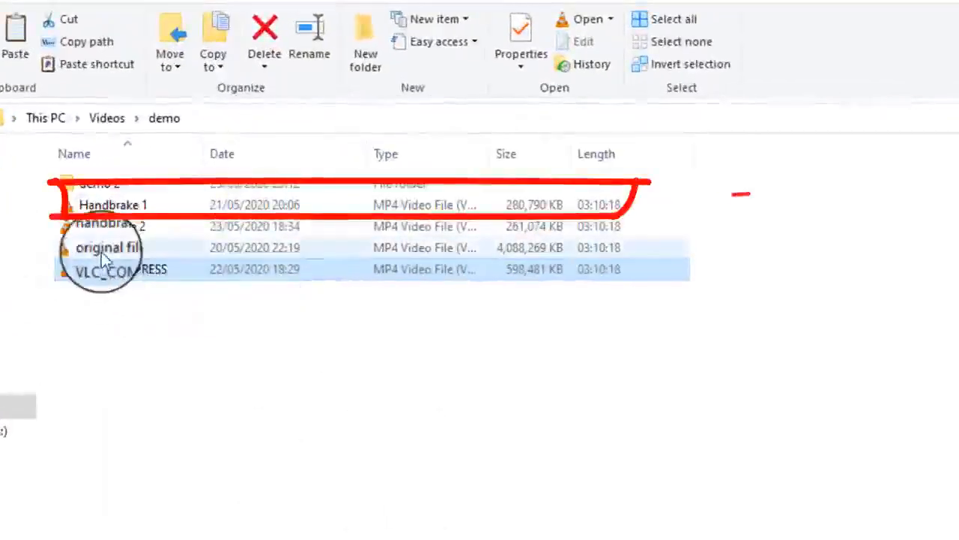
pyautogui.click(103, 251)
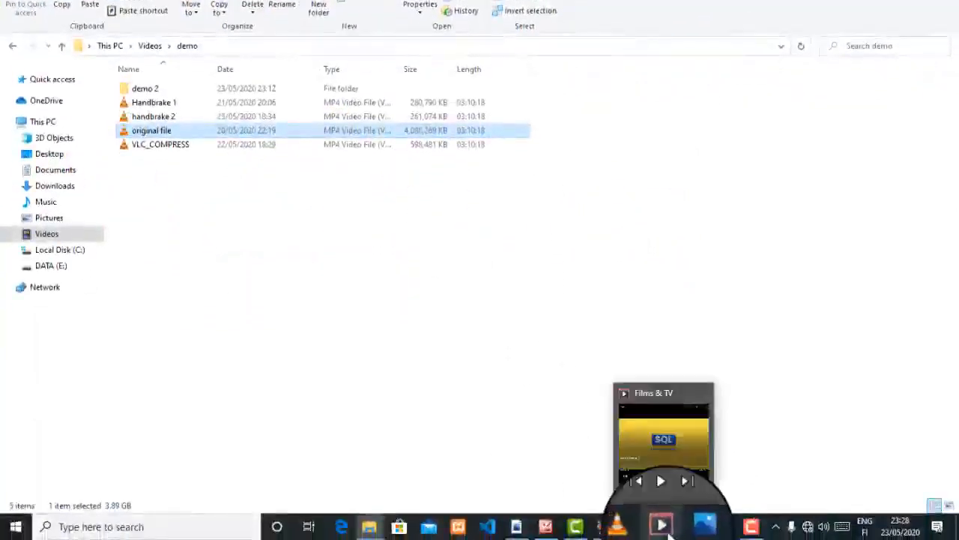
pyautogui.click(659, 454)
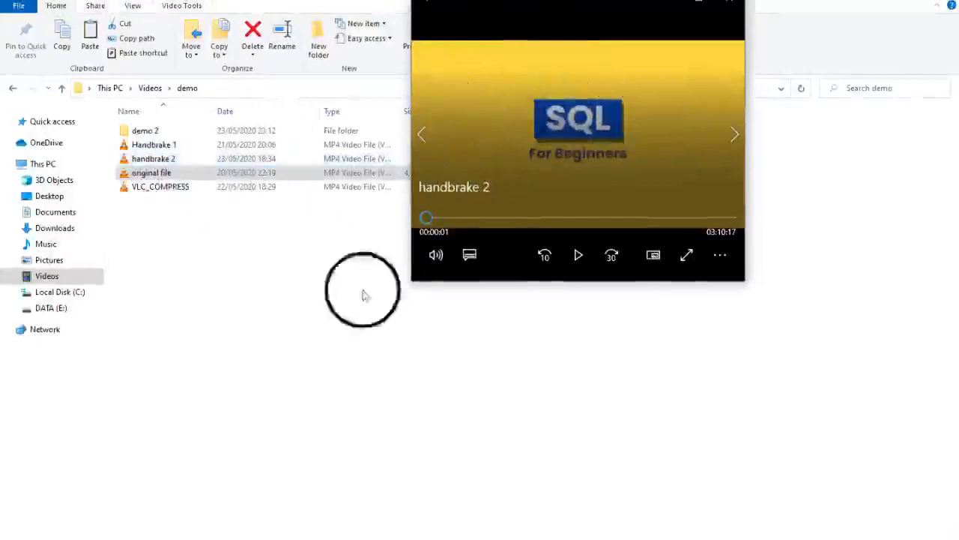
# Switch to HandBrake, set the video's constant quality to RF 30, and minimize the window
pyautogui.click(598, 535)
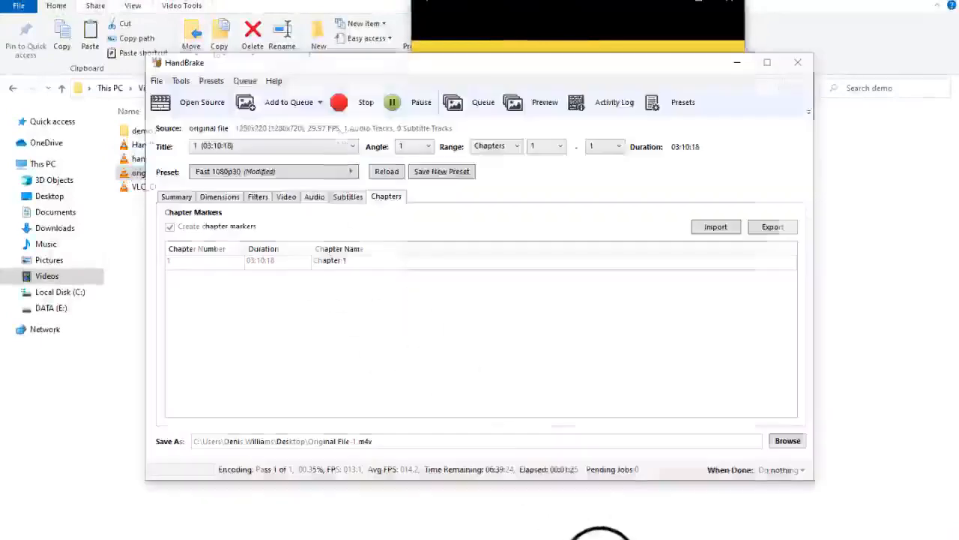
pyautogui.click(285, 197)
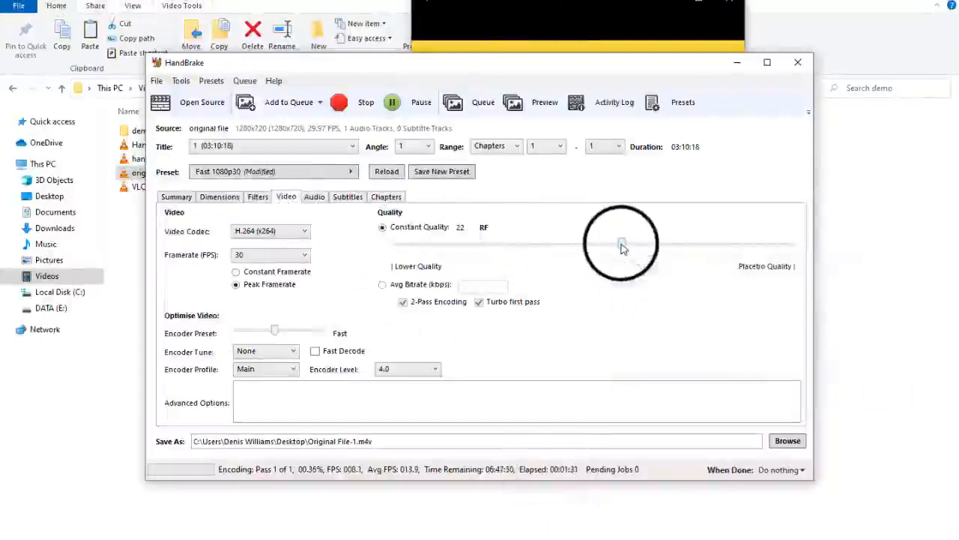
pyautogui.moveTo(622, 247); pyautogui.dragTo(568, 247)
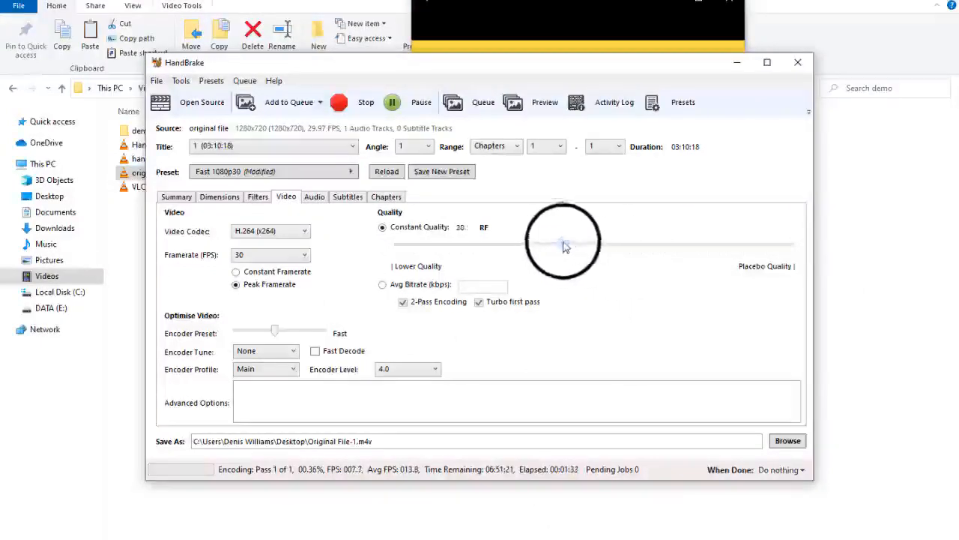
pyautogui.click(737, 62)
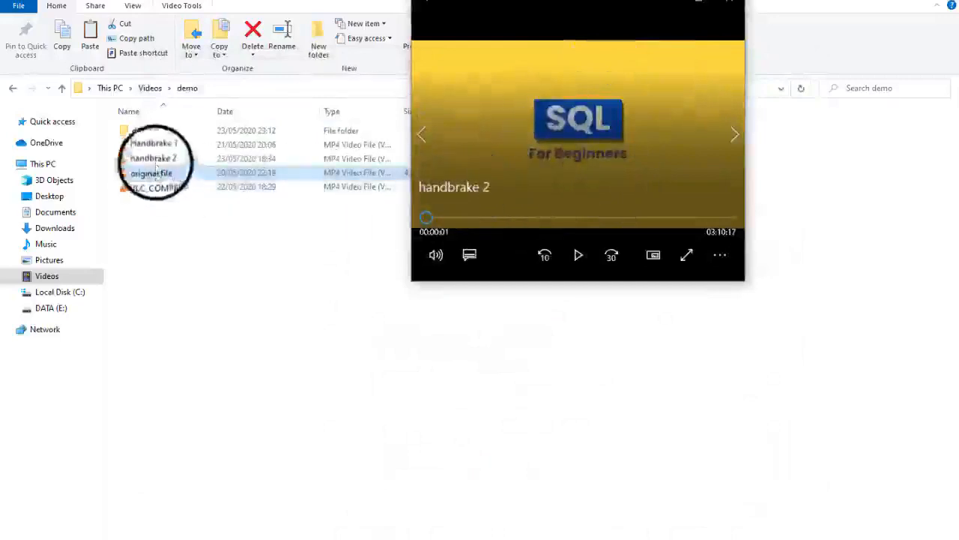
# View the Handbrake 1 video in VLC, and compare the sizes of Handbrake 1, handbrake 2 and the original file in the demo folder
pyautogui.moveTo(626, 537)
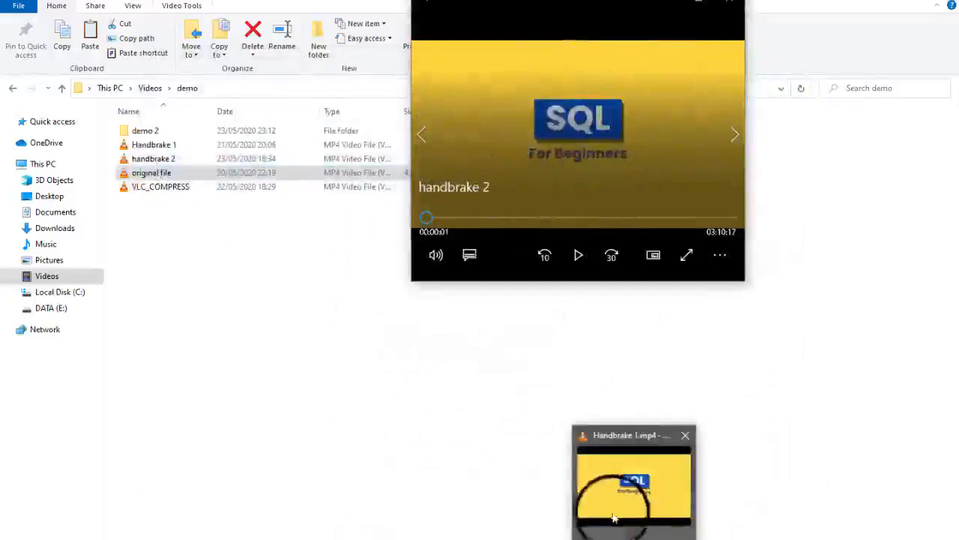
pyautogui.click(610, 507)
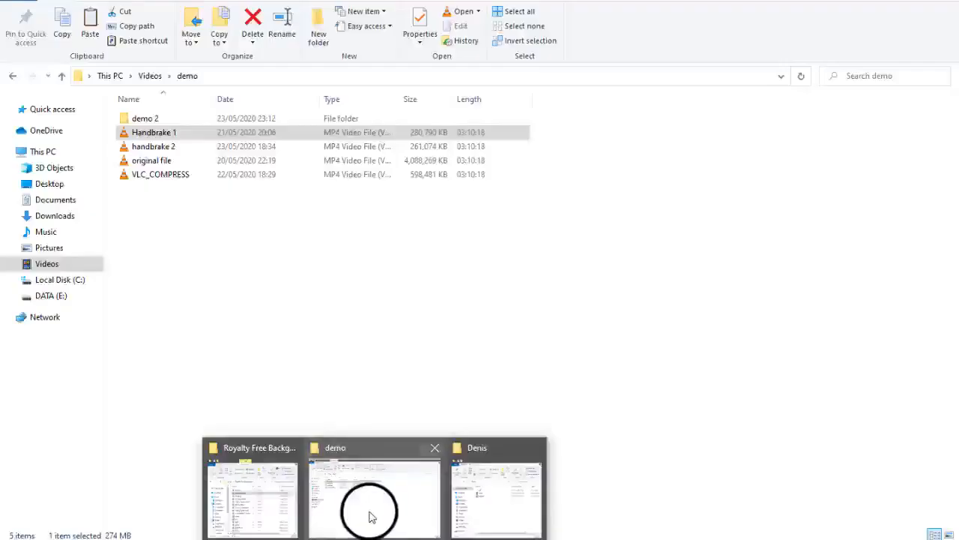
pyautogui.click(371, 514)
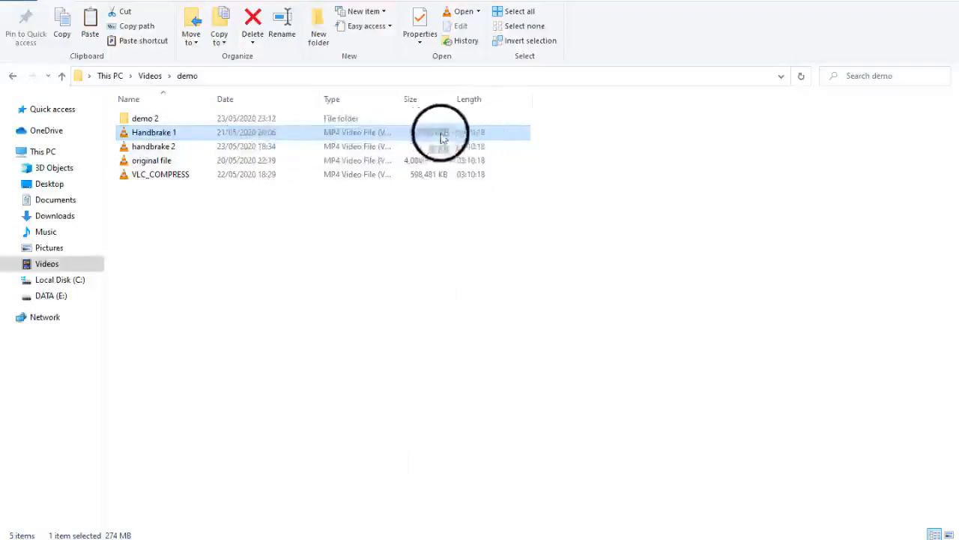
pyautogui.click(442, 162)
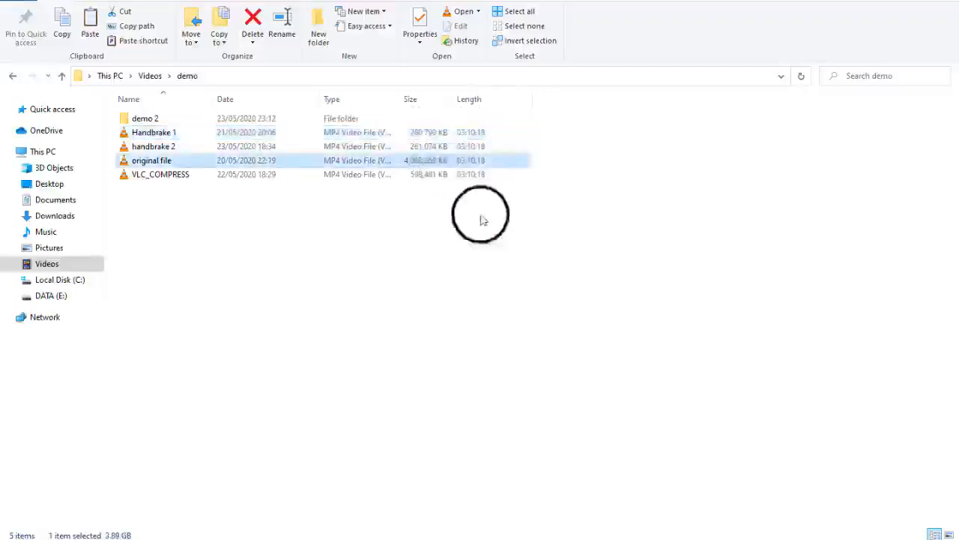
pyautogui.click(442, 149)
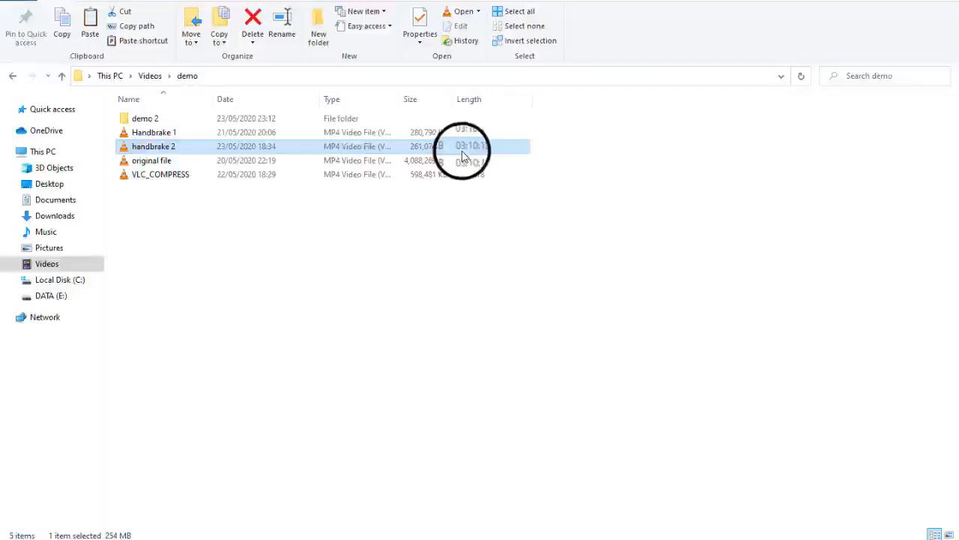
pyautogui.click(404, 163)
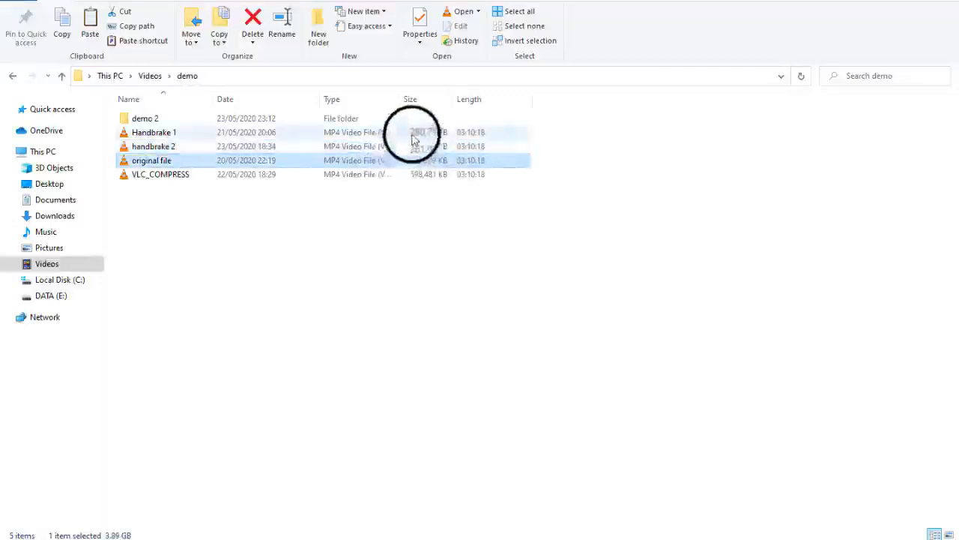
pyautogui.click(411, 135)
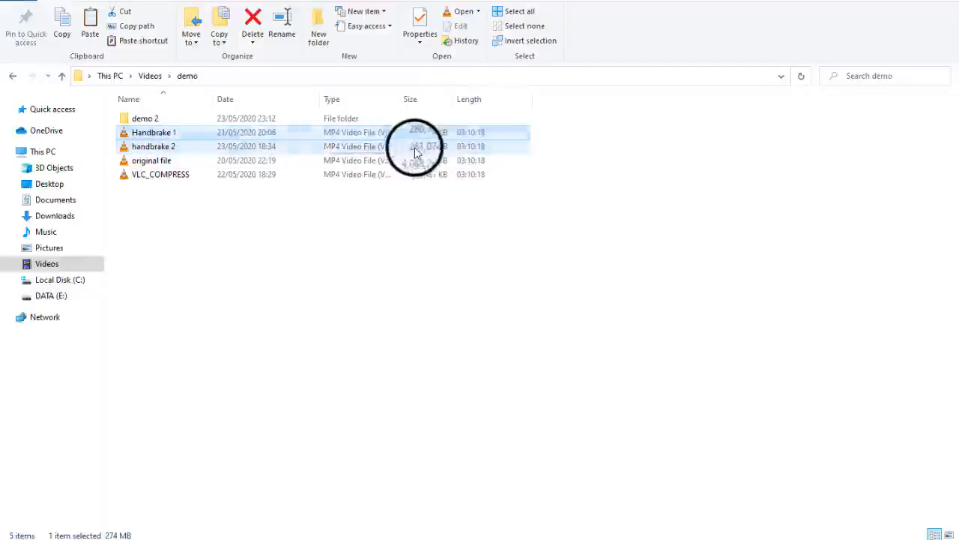
pyautogui.click(414, 146)
pyautogui.click(413, 137)
pyautogui.click(414, 146)
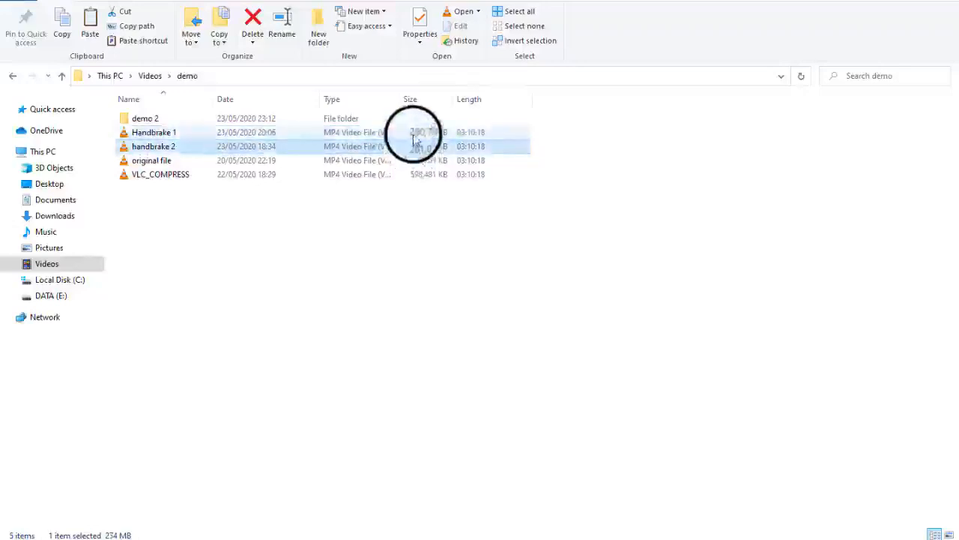
pyautogui.click(415, 134)
pyautogui.click(417, 146)
pyautogui.click(415, 134)
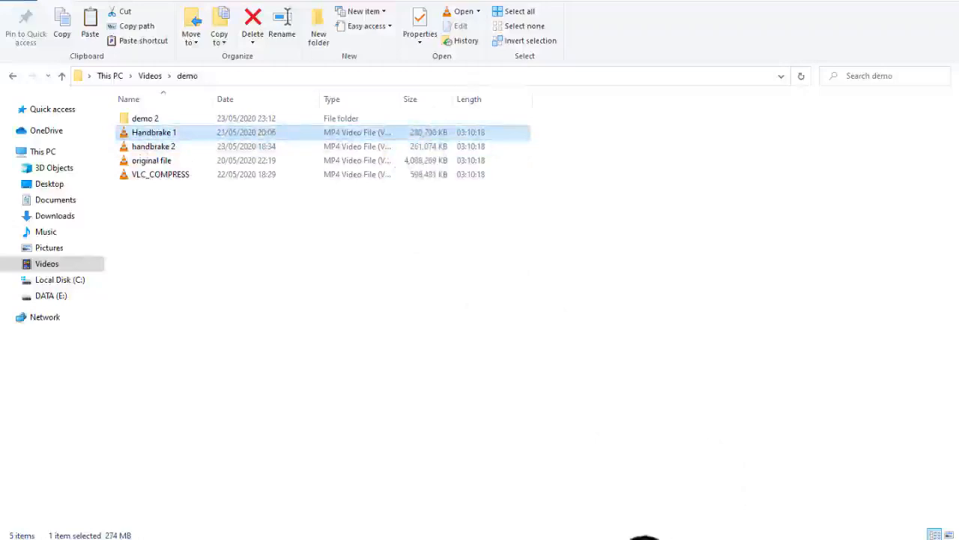
# Compare the picture quality of the videos open in Films & TV, Windows Media Player and VLC, and close Windows Media Player
pyautogui.click(645, 536)
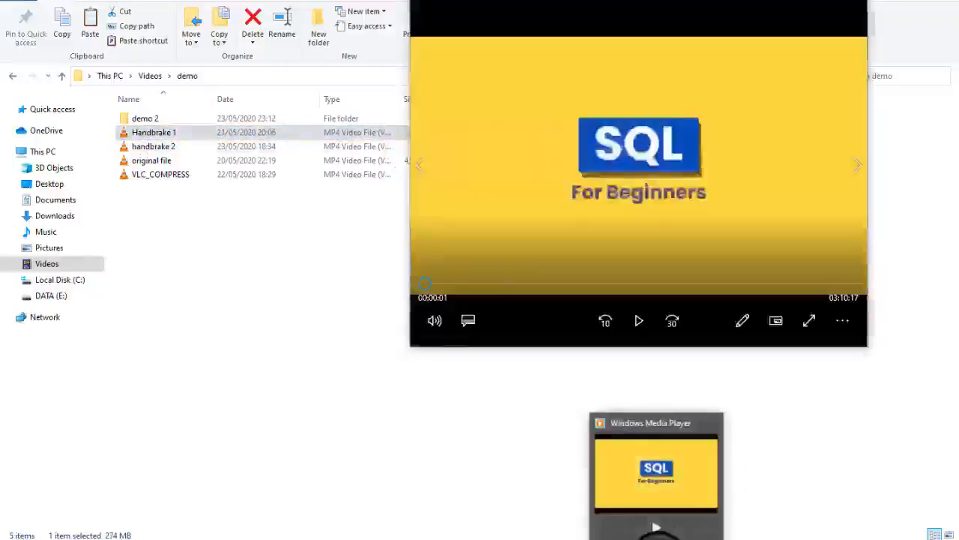
pyautogui.click(656, 534)
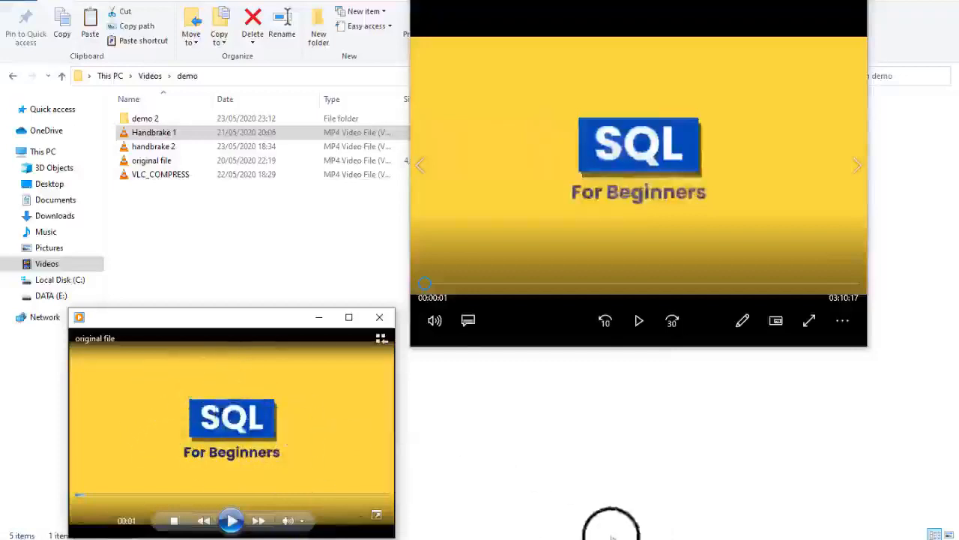
pyautogui.click(720, 539)
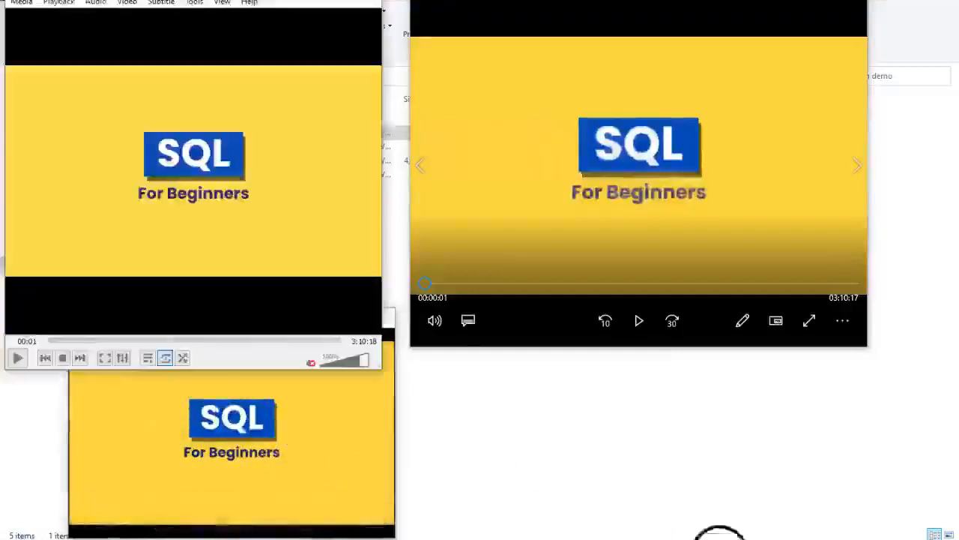
pyautogui.click(389, 464)
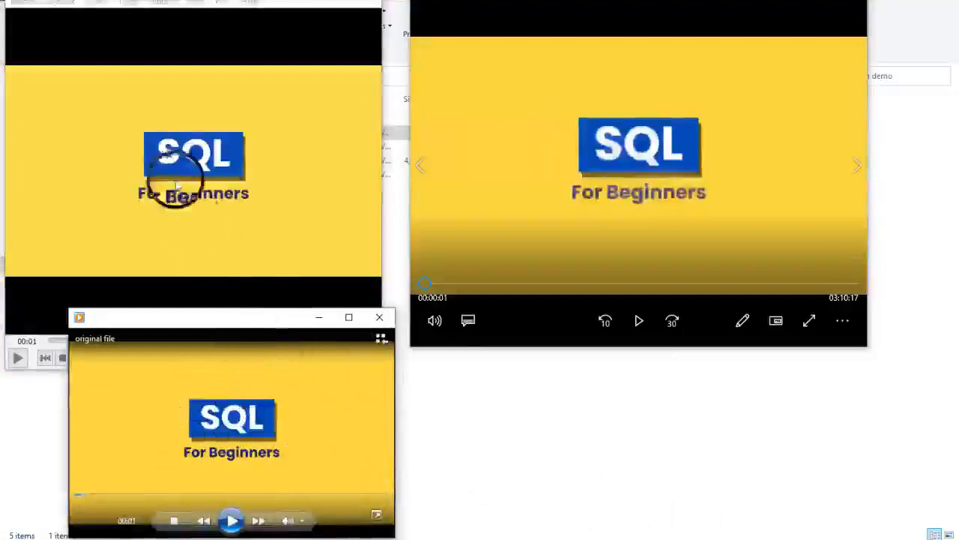
pyautogui.click(161, 117)
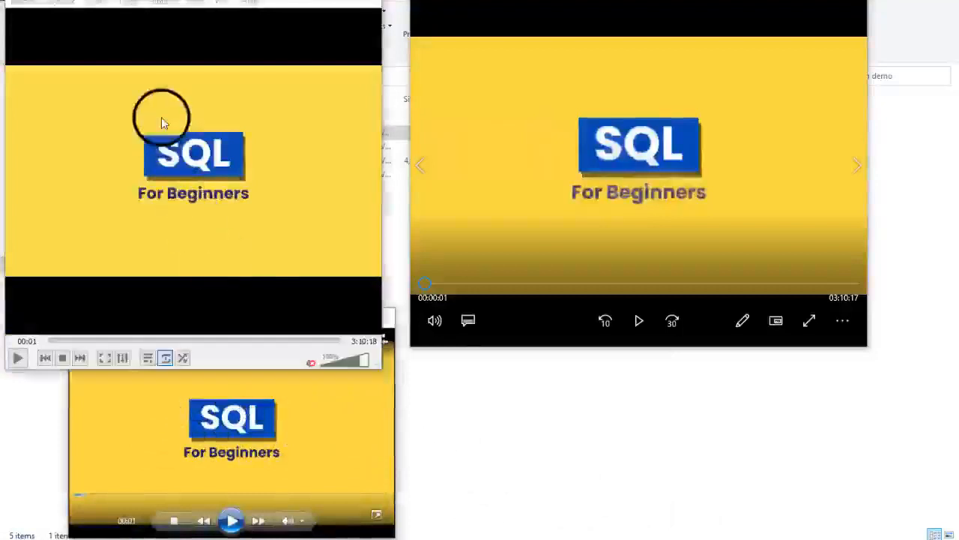
pyautogui.click(317, 448)
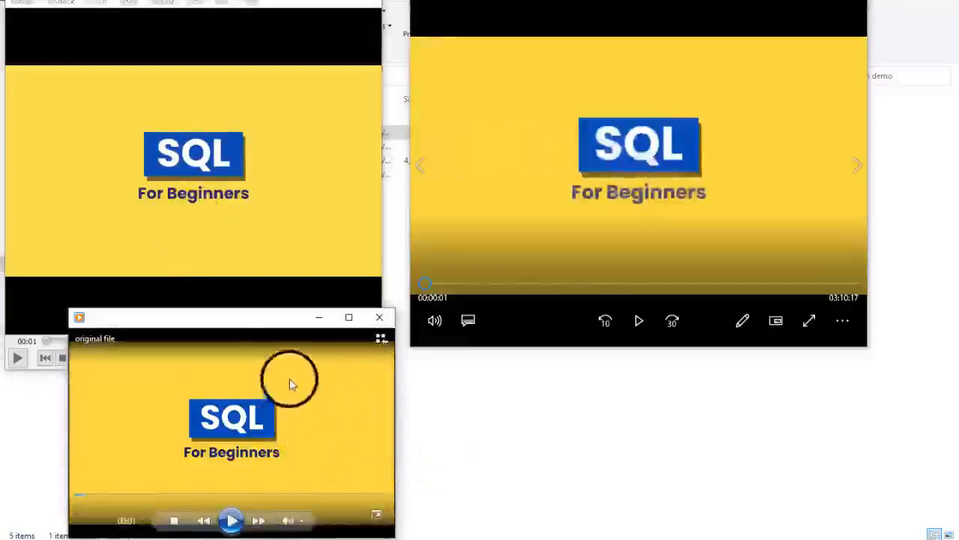
pyautogui.moveTo(251, 323); pyautogui.dragTo(634, 274)
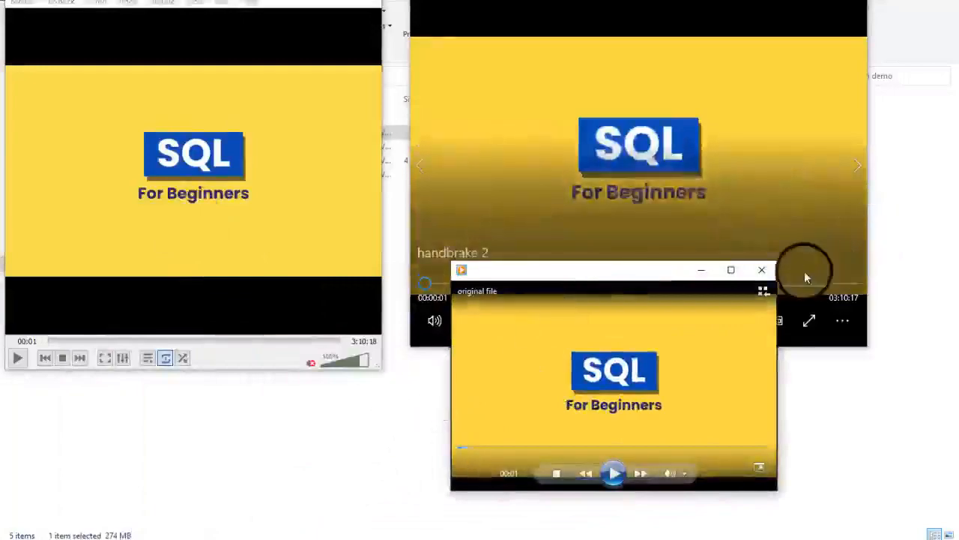
pyautogui.click(763, 270)
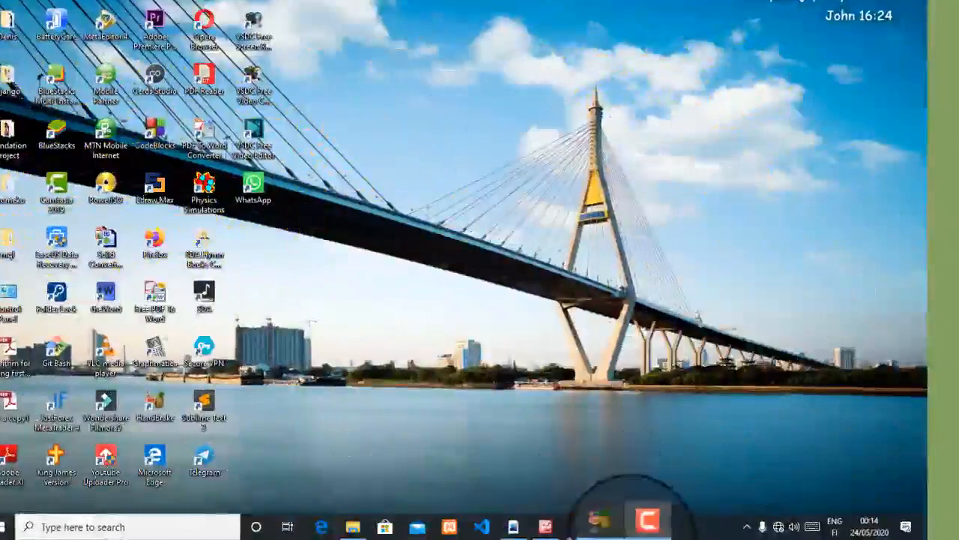
# Switch to HandBrake and show the preset panel
pyautogui.click(609, 527)
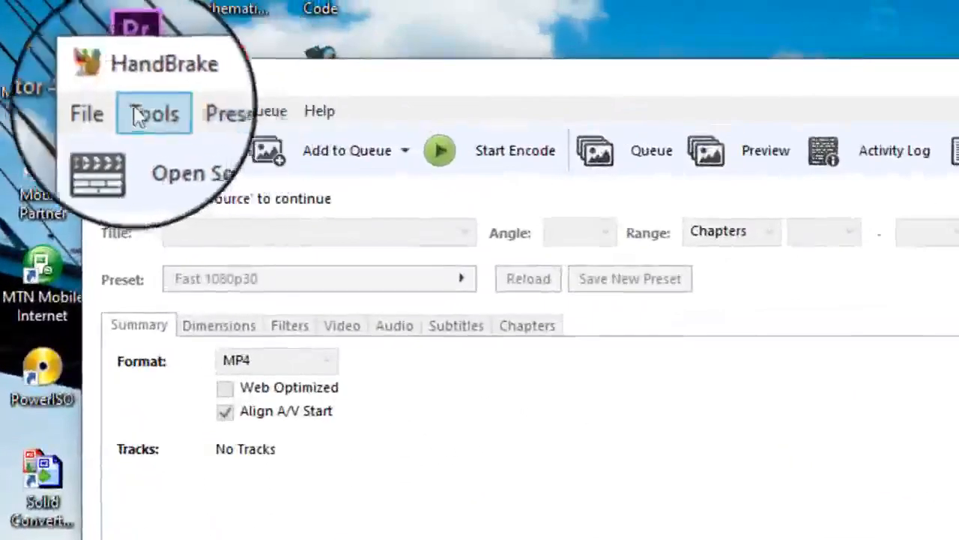
pyautogui.click(208, 115)
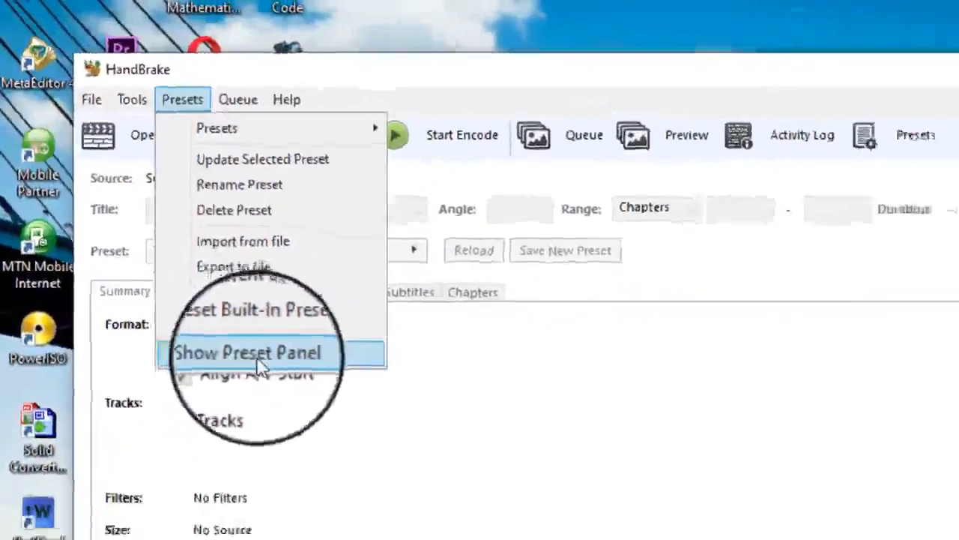
pyautogui.click(291, 407)
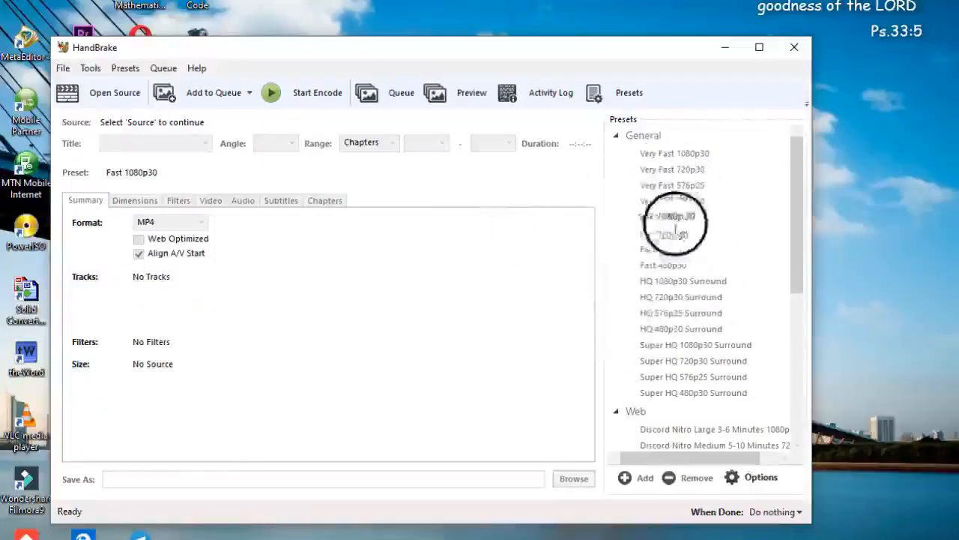
# Load original file from the demo folder into HandBrake as the source, and minimize the folder window
pyautogui.click(113, 93)
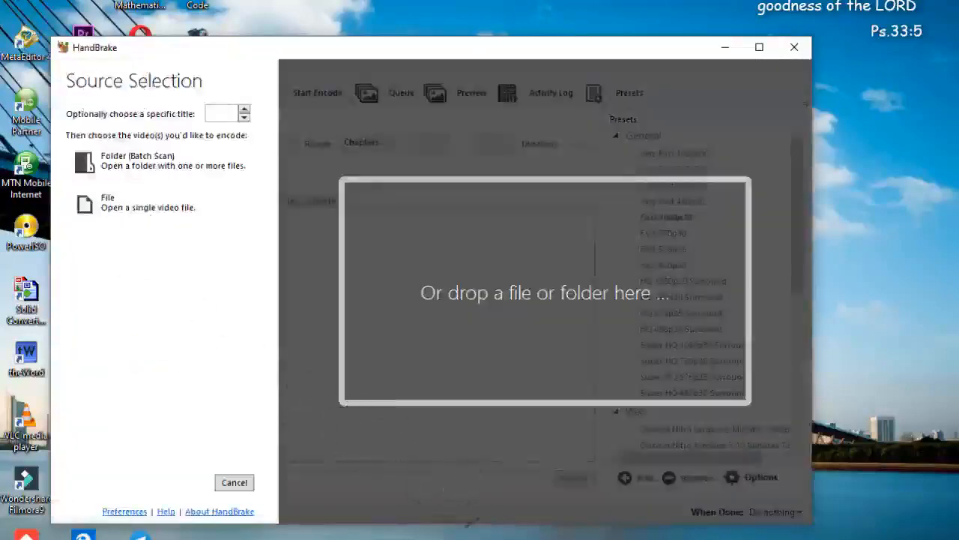
pyautogui.click(313, 539)
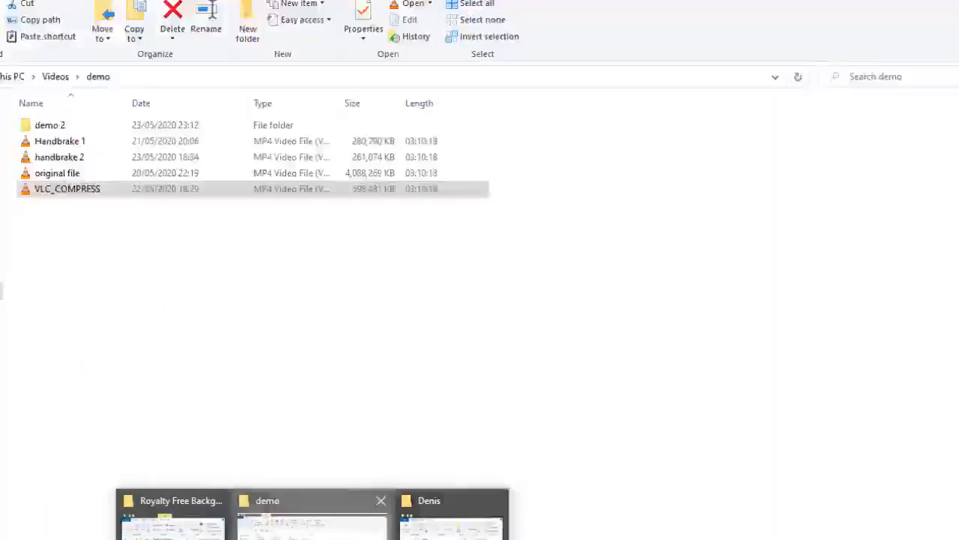
pyautogui.click(307, 517)
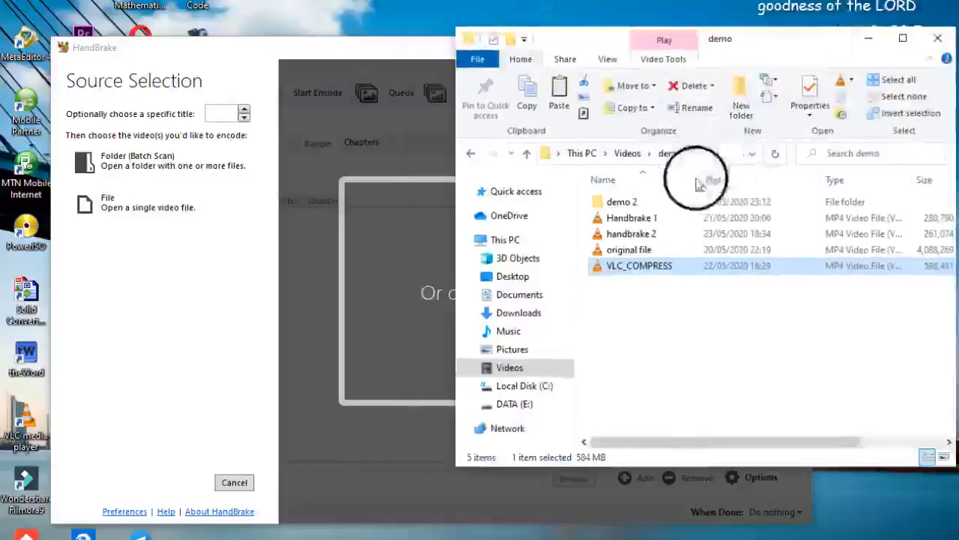
pyautogui.click(630, 250)
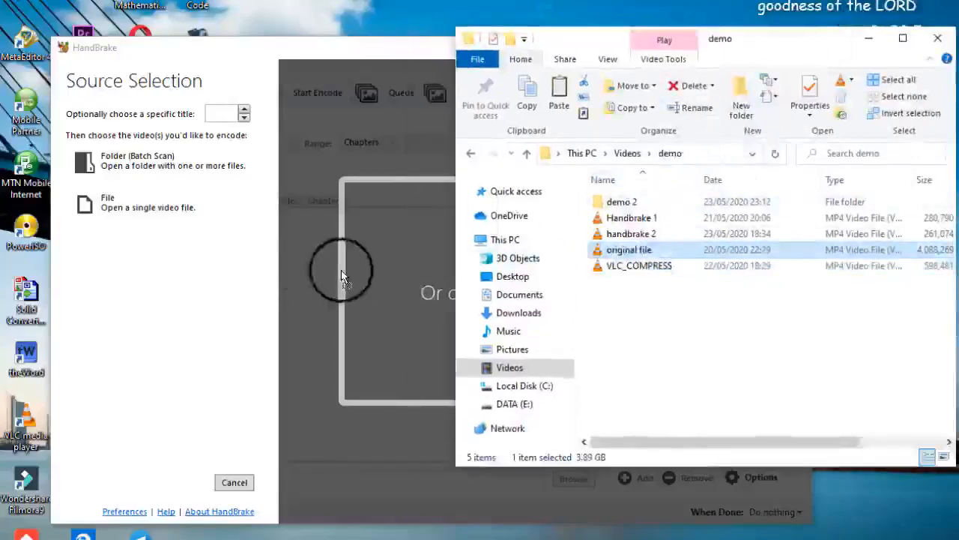
pyautogui.moveTo(342, 276); pyautogui.dragTo(343, 274)
pyautogui.click(869, 38)
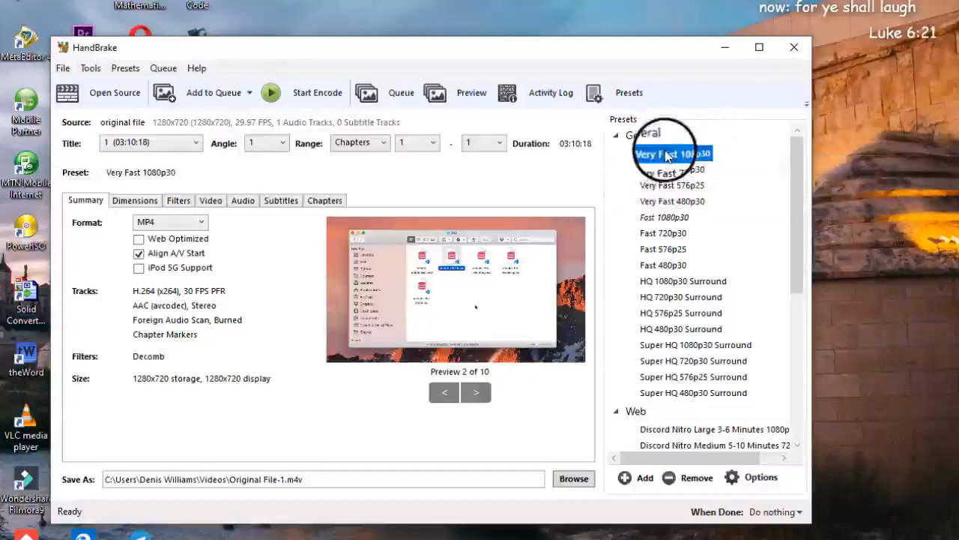
# Compare the video settings of the Very Fast 1080p30, Very Fast 720p30 and Super HQ 480p30 Surround presets
pyautogui.click(209, 200)
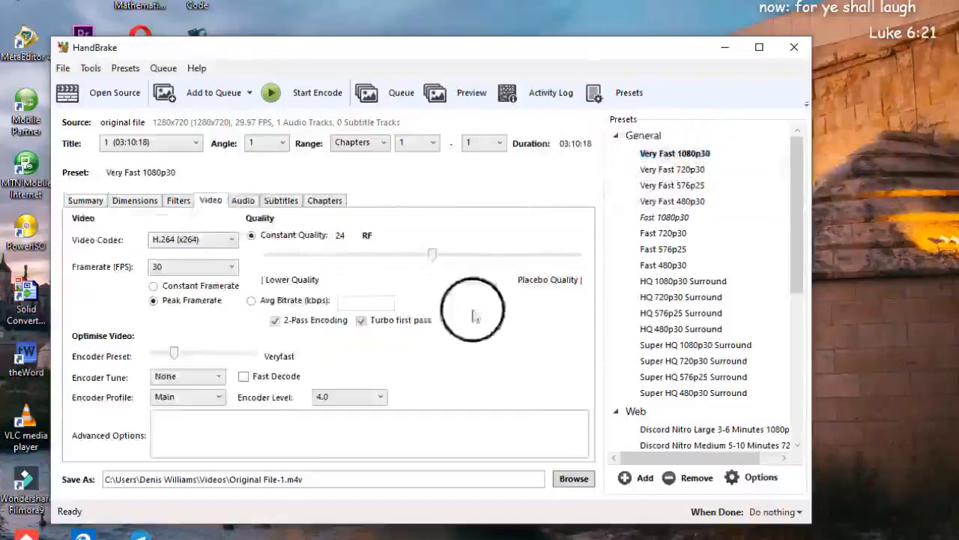
pyautogui.click(674, 171)
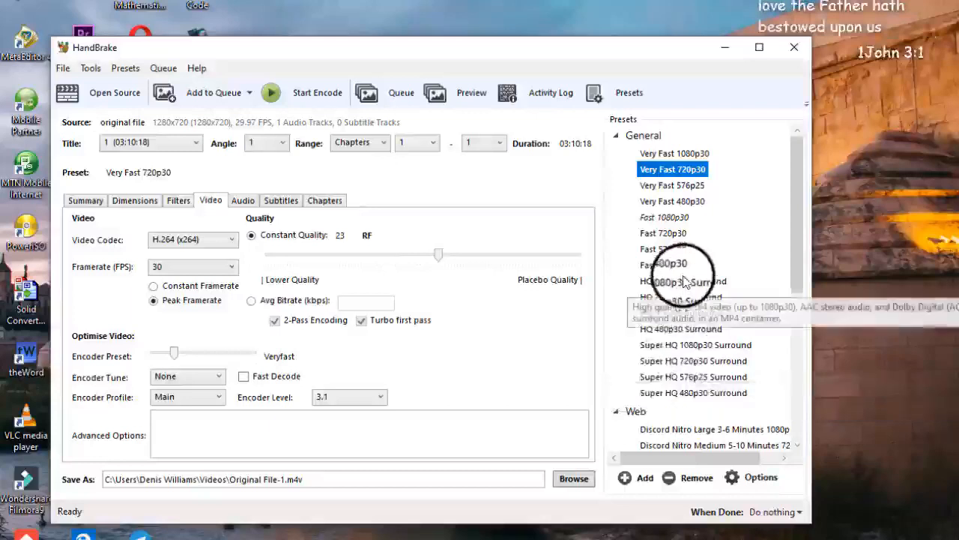
pyautogui.click(686, 394)
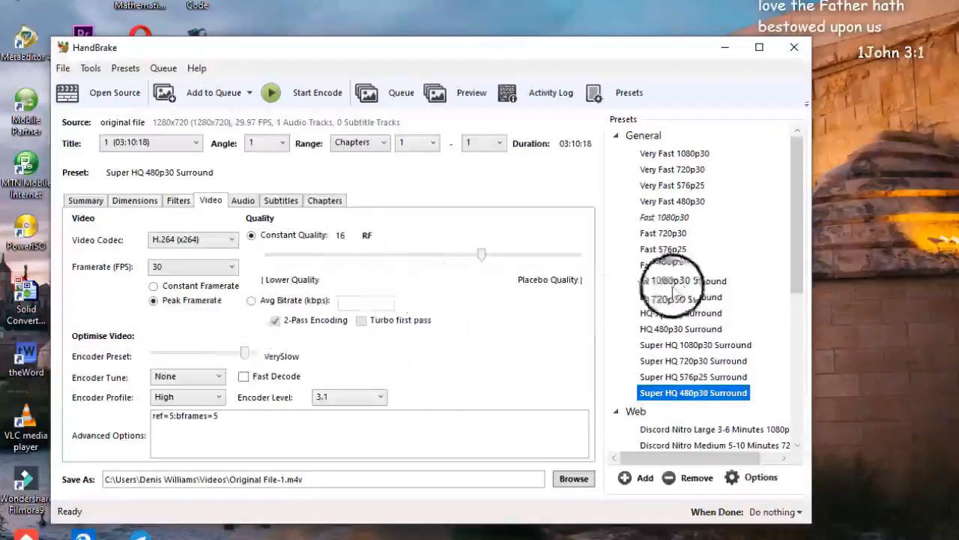
# Apply the Vimeo YouTube 720p30 preset from the Web group
pyautogui.scroll(-2, 724, 296)
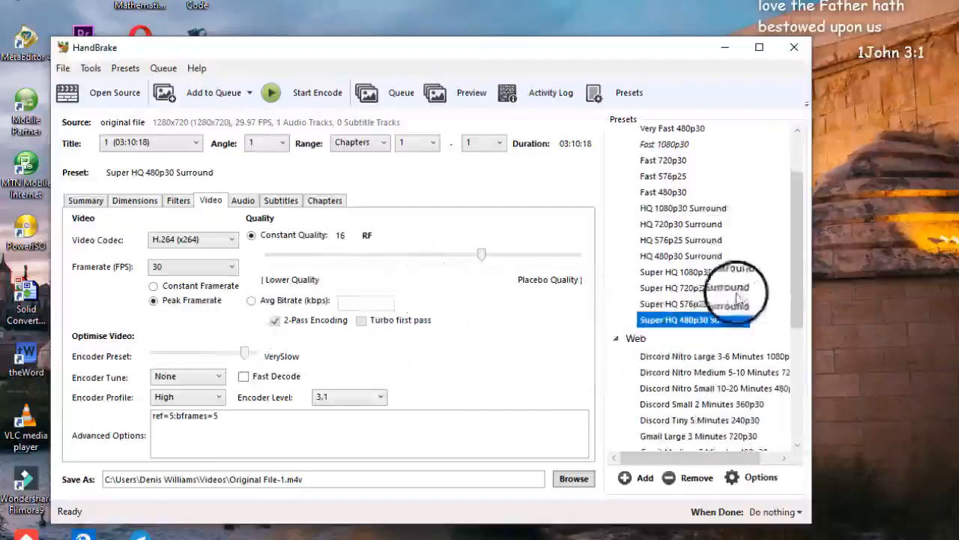
pyautogui.scroll(-3, 739, 298)
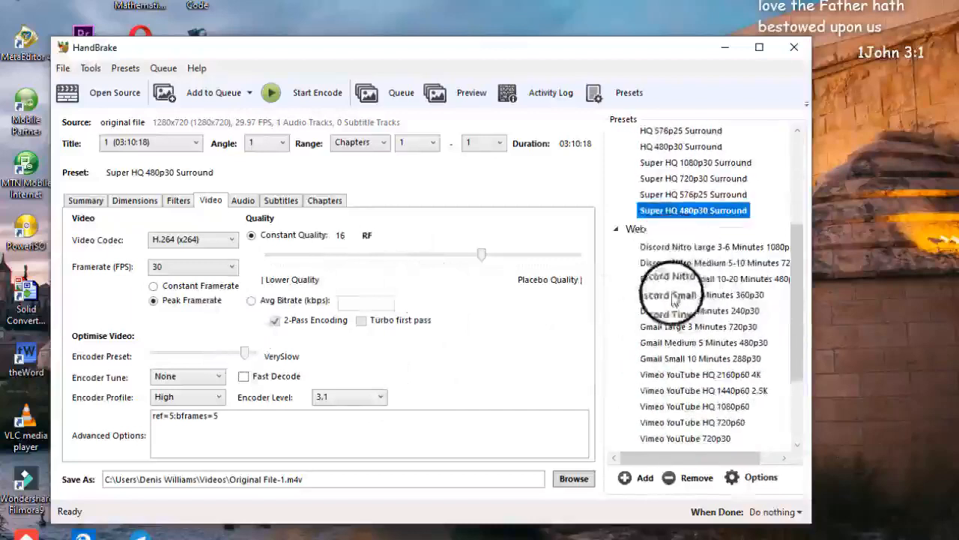
pyautogui.scroll(-3, 660, 297)
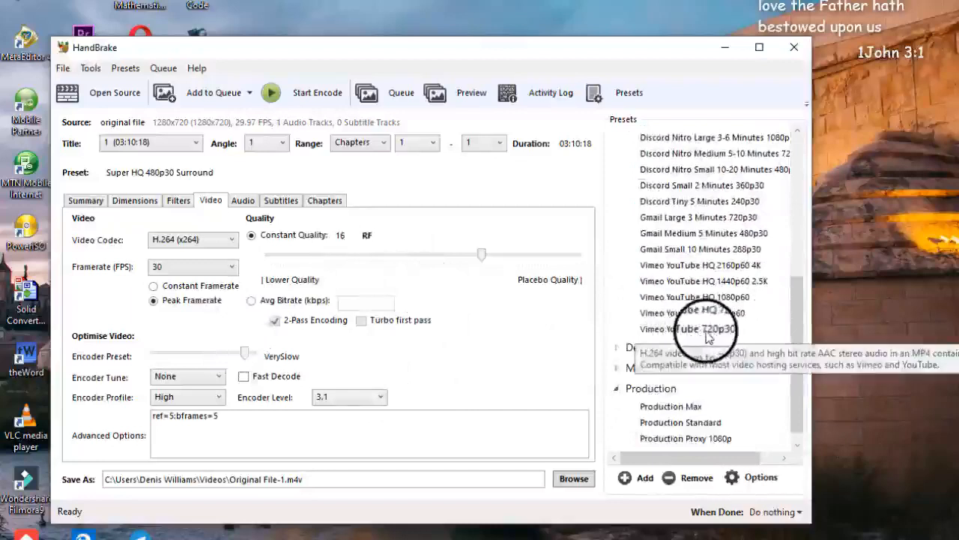
pyautogui.click(707, 330)
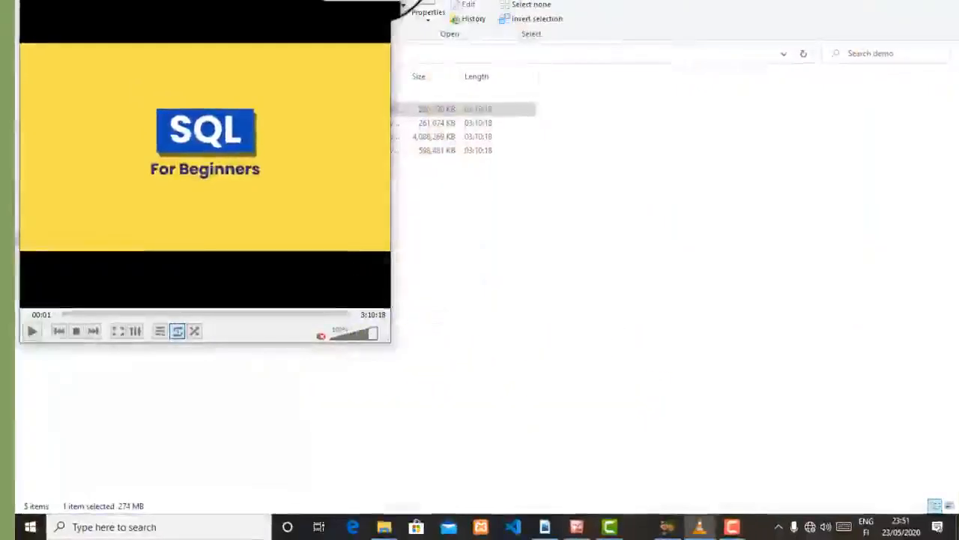
# Close the video playing in VLC, open original file from the demo folder in VLC and maximize its window
pyautogui.click(380, 0)
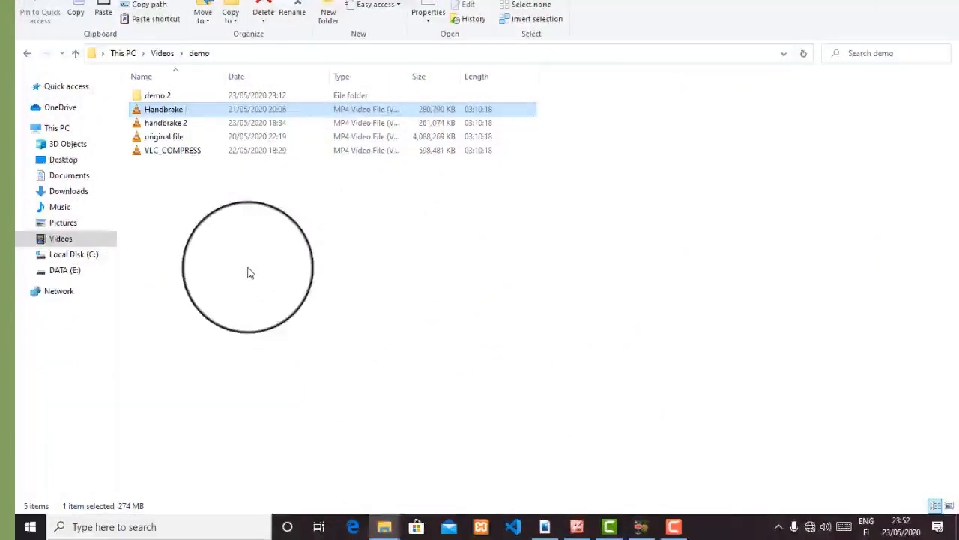
pyautogui.click(164, 145)
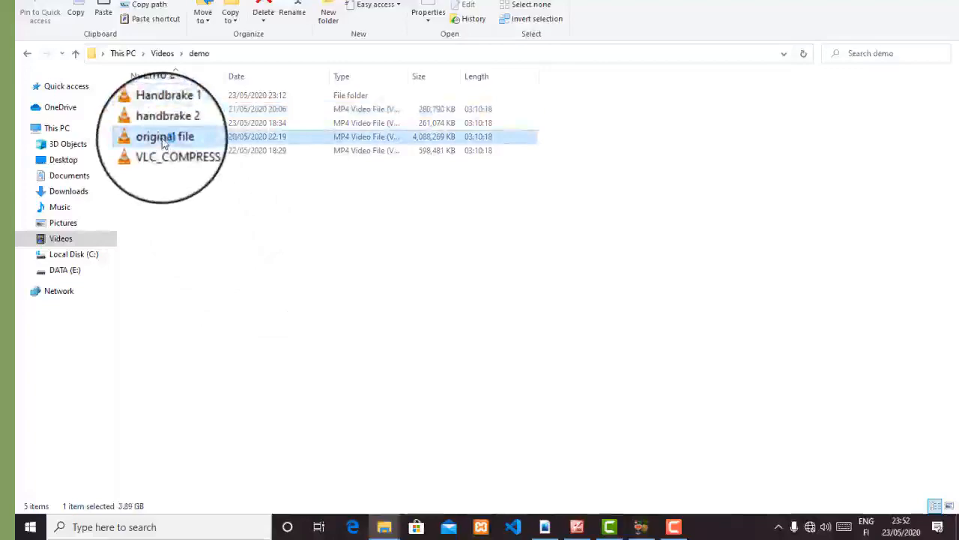
pyautogui.doubleClick(163, 142)
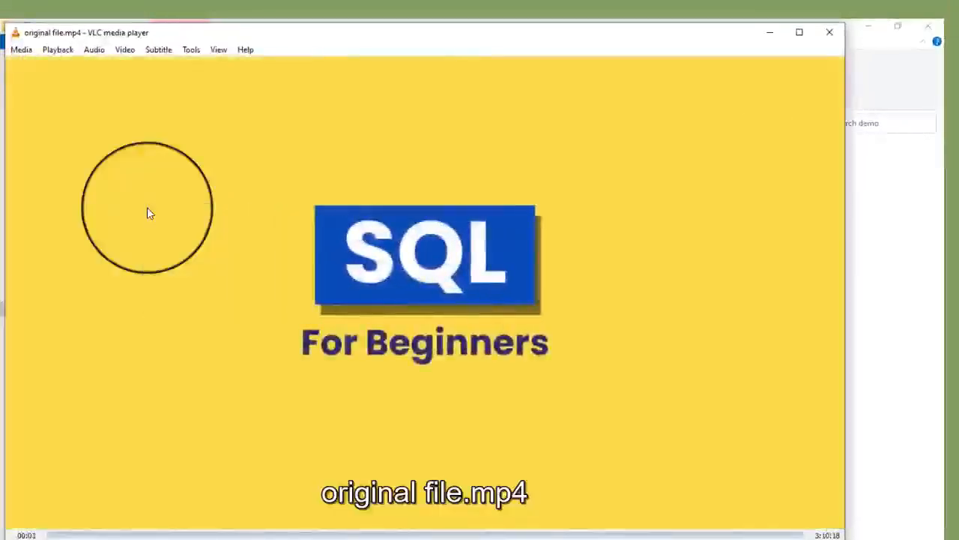
pyautogui.click(255, 166)
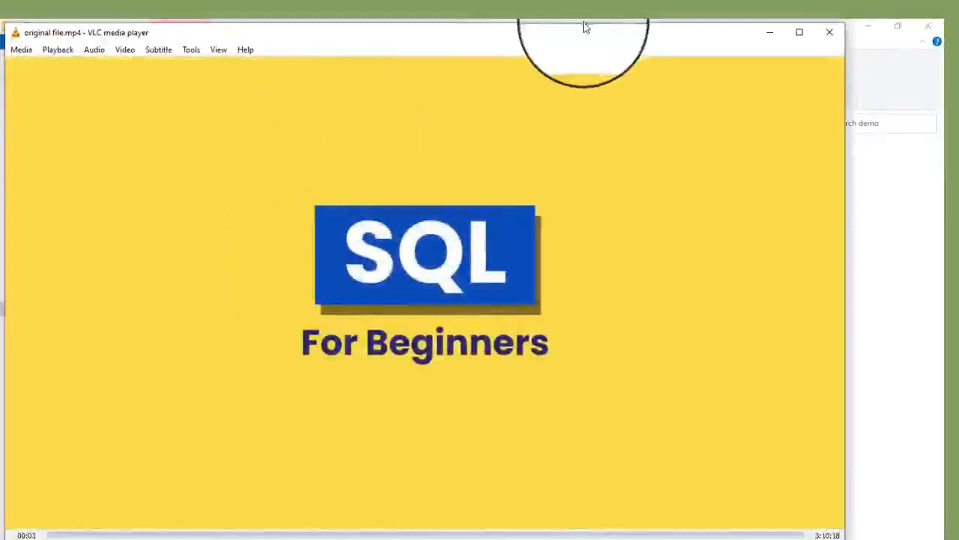
pyautogui.click(800, 32)
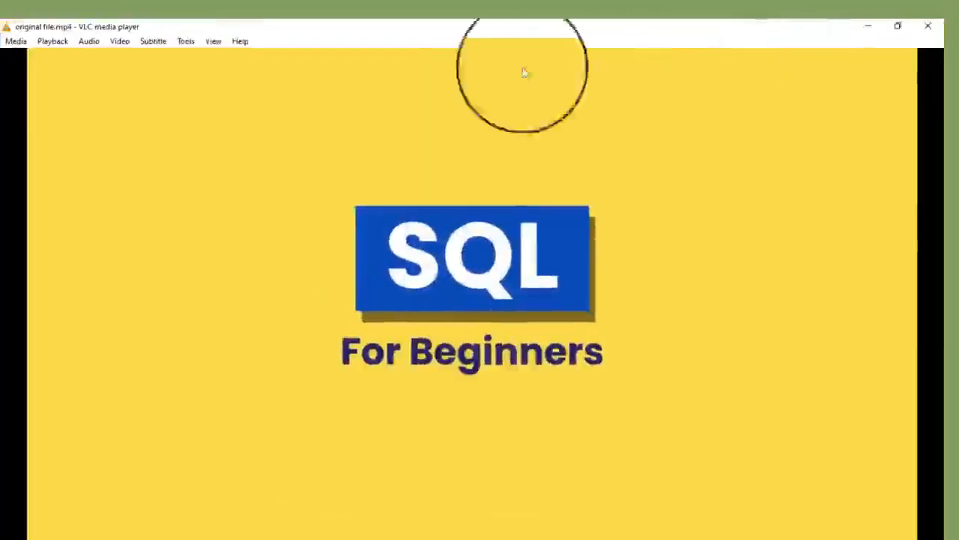
# Start a Convert / Save job in VLC with original file from Videos > demo as its source
pyautogui.click(13, 41)
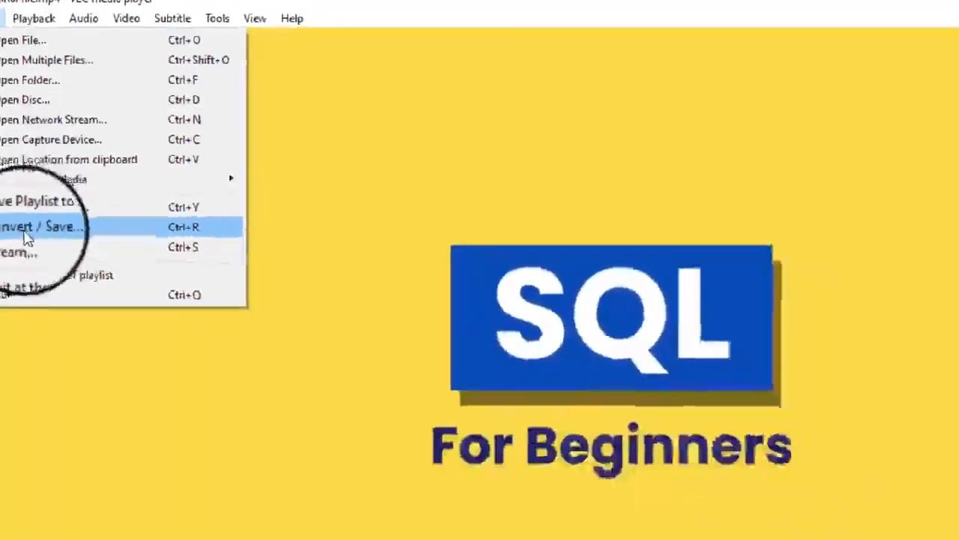
pyautogui.click(128, 341)
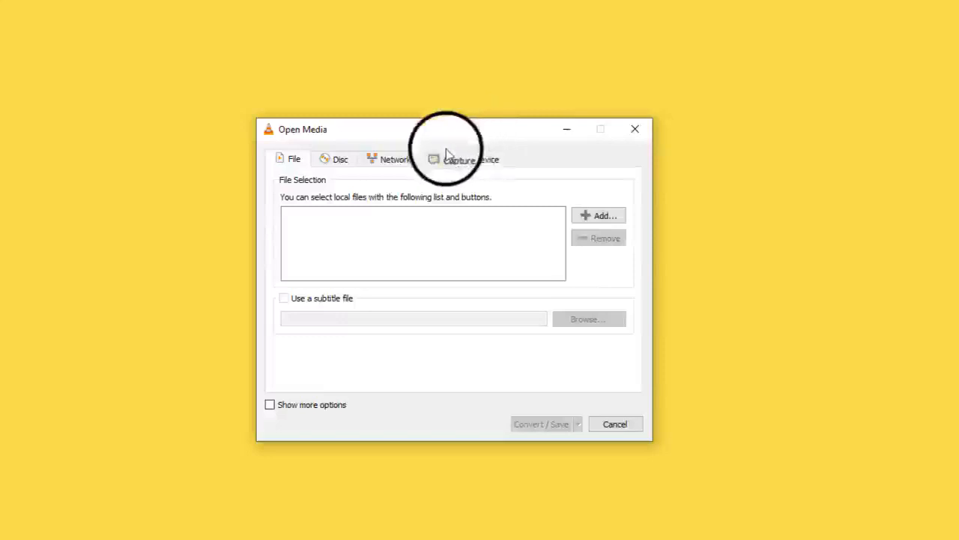
pyautogui.click(604, 218)
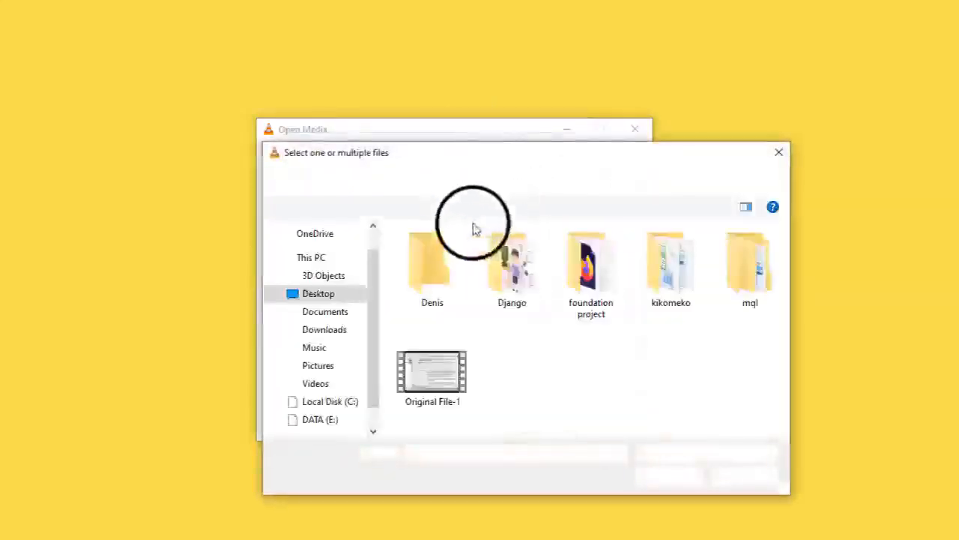
pyautogui.moveTo(534, 156)
pyautogui.mouseDown()
pyautogui.moveTo(582, 311)
pyautogui.moveTo(532, 159)
pyautogui.mouseUp()
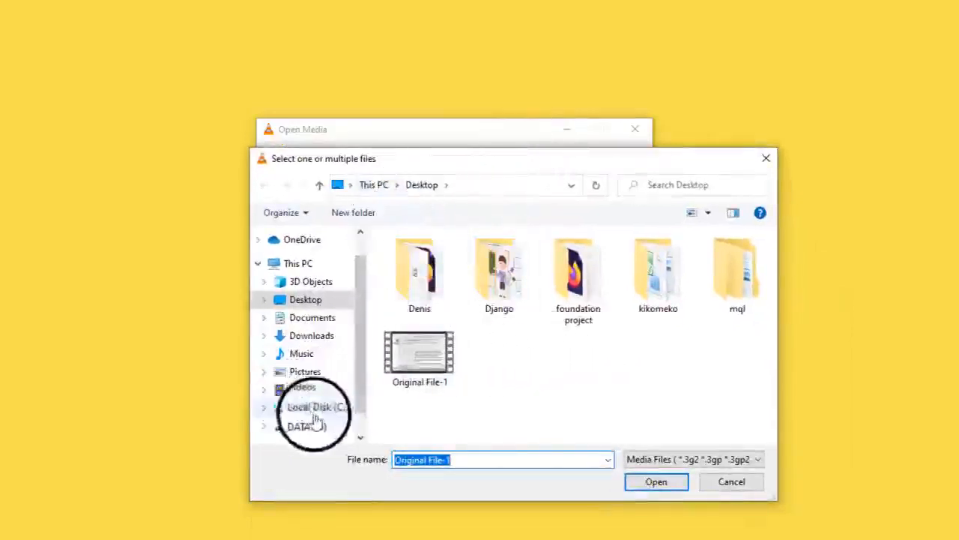
pyautogui.click(302, 389)
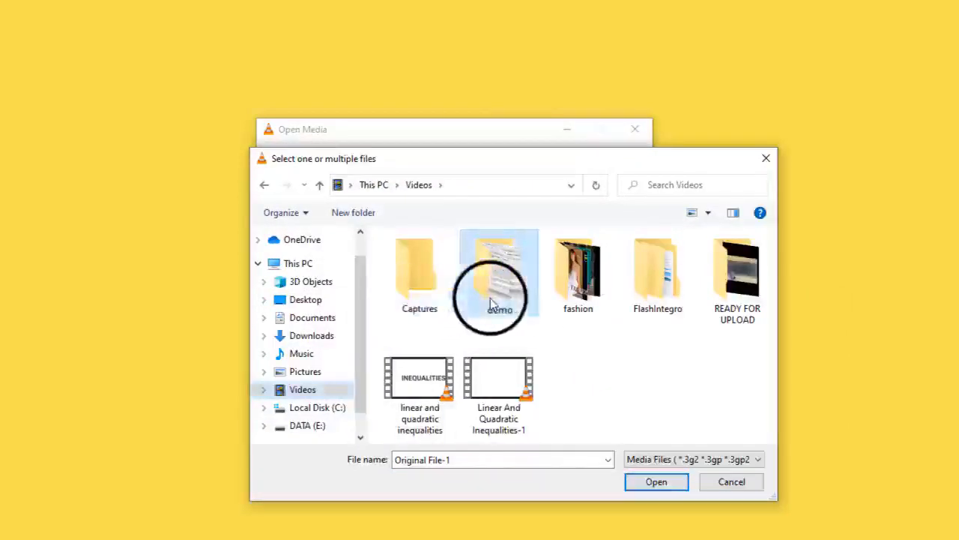
pyautogui.doubleClick(490, 298)
pyautogui.click(442, 306)
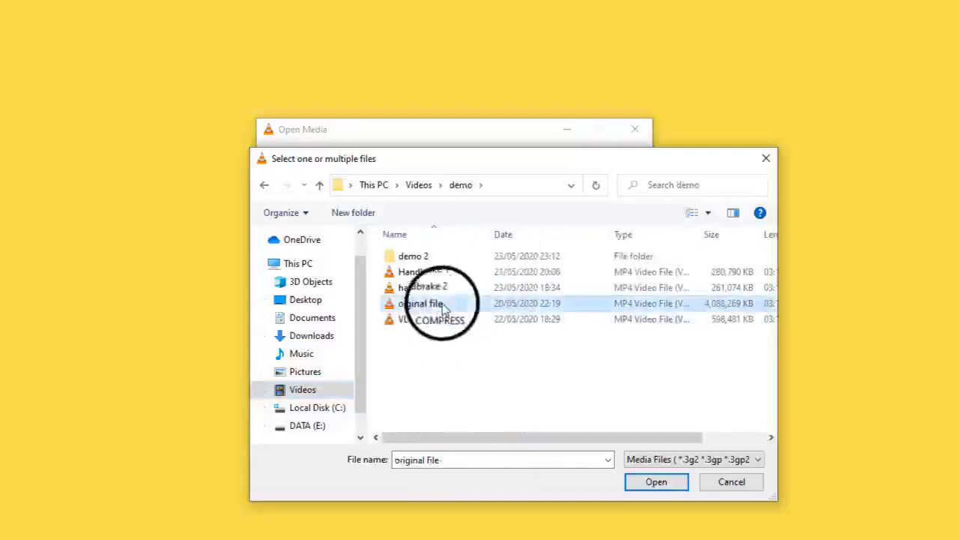
pyautogui.doubleClick(442, 305)
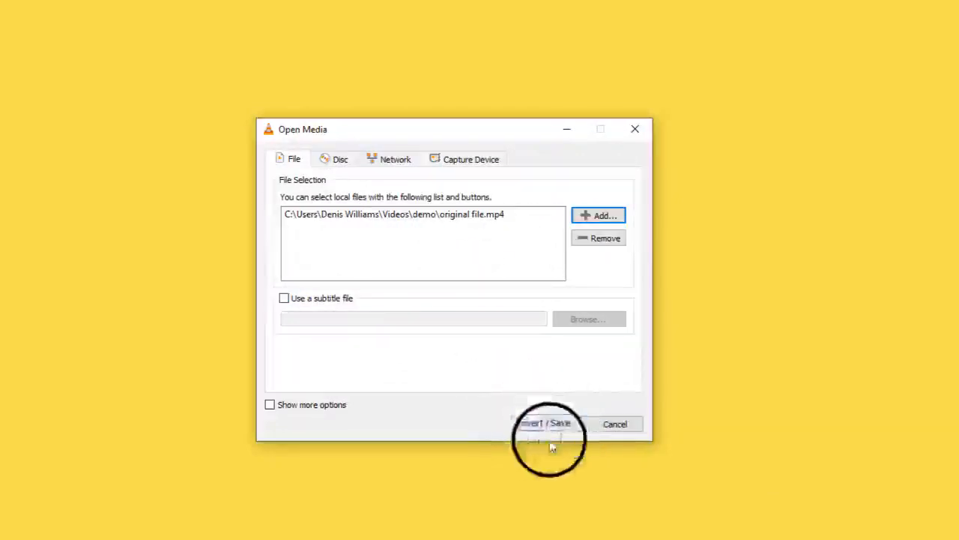
pyautogui.click(534, 424)
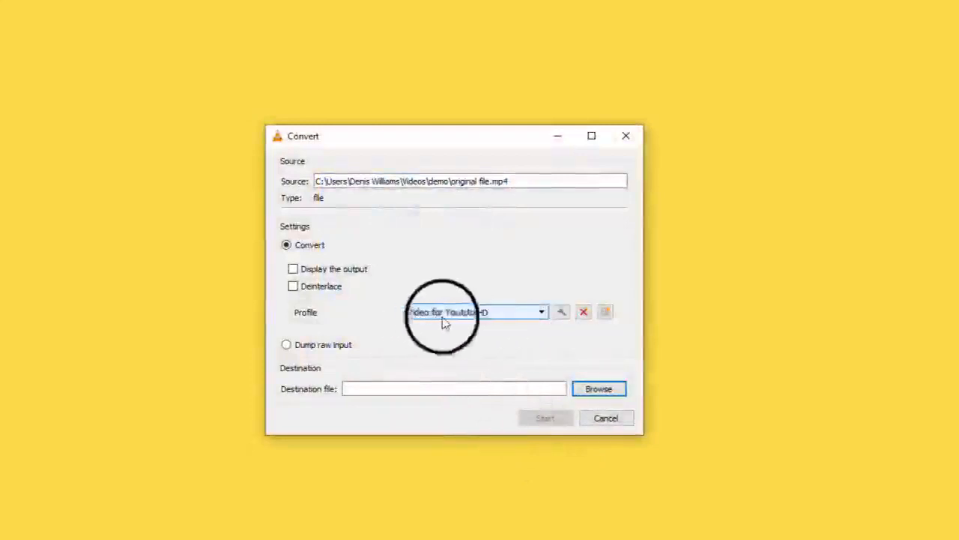
# Browse the conversion profiles and select Video - H.264 + MP3 (MP4)
pyautogui.click(541, 313)
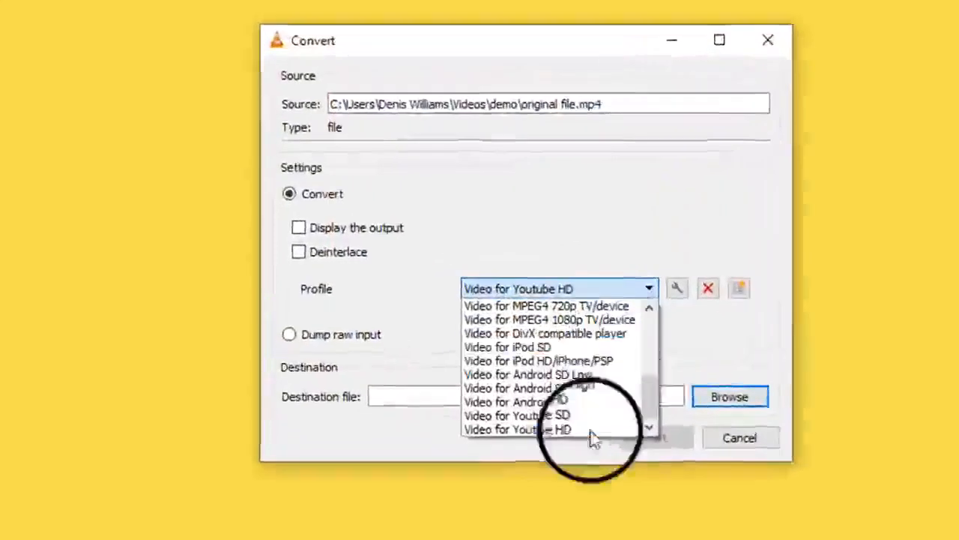
pyautogui.click(573, 431)
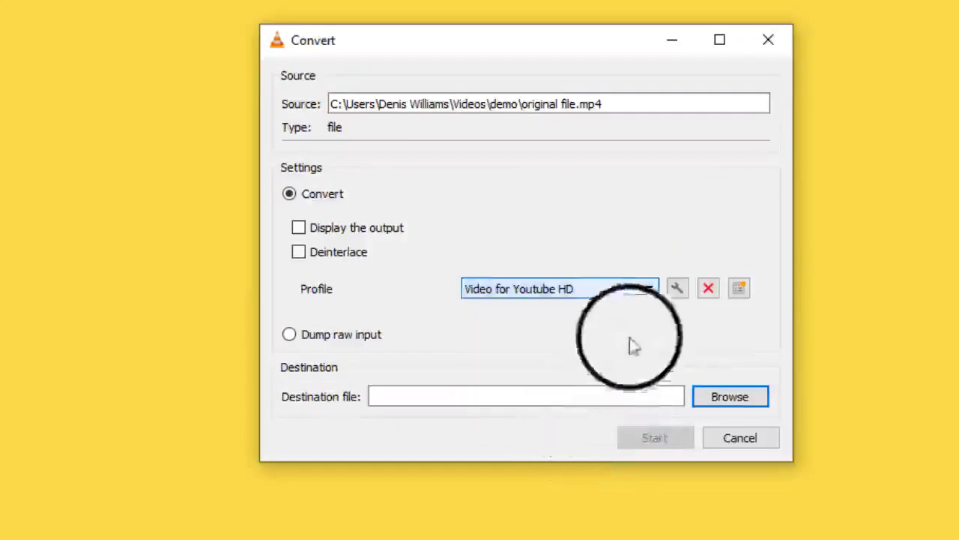
pyautogui.click(649, 288)
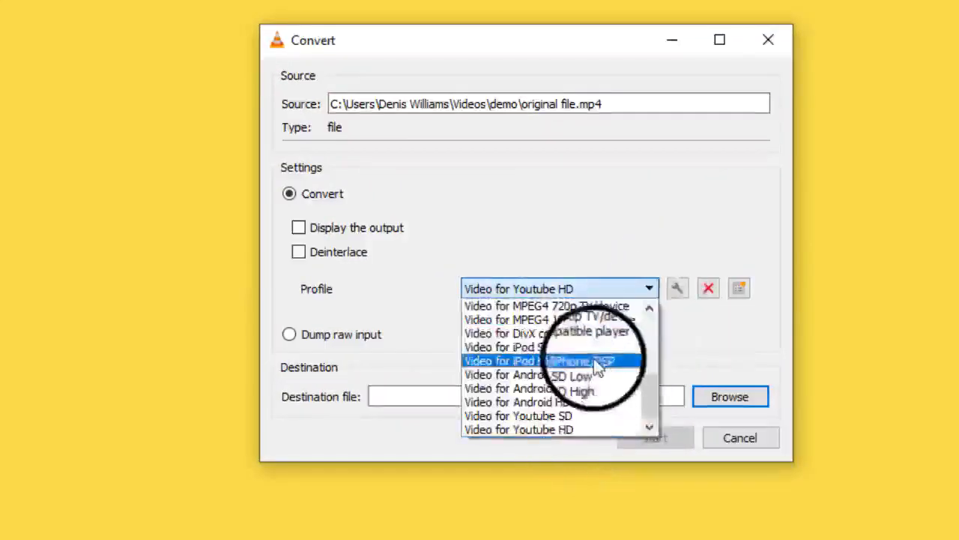
pyautogui.scroll(4, 594, 358)
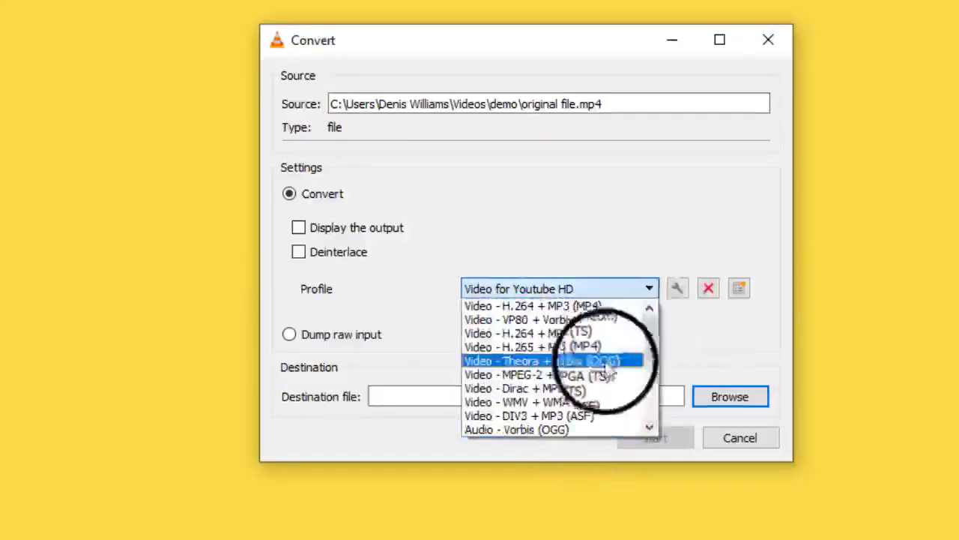
pyautogui.click(519, 309)
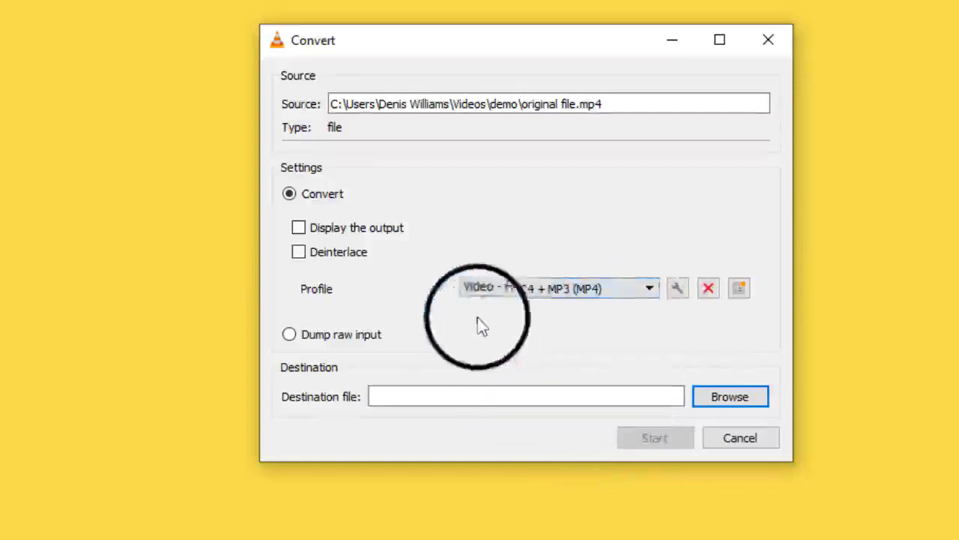
# Set the conversion profile to Video for Youtube HD
pyautogui.click(646, 291)
pyautogui.scroll(-5, 613, 416)
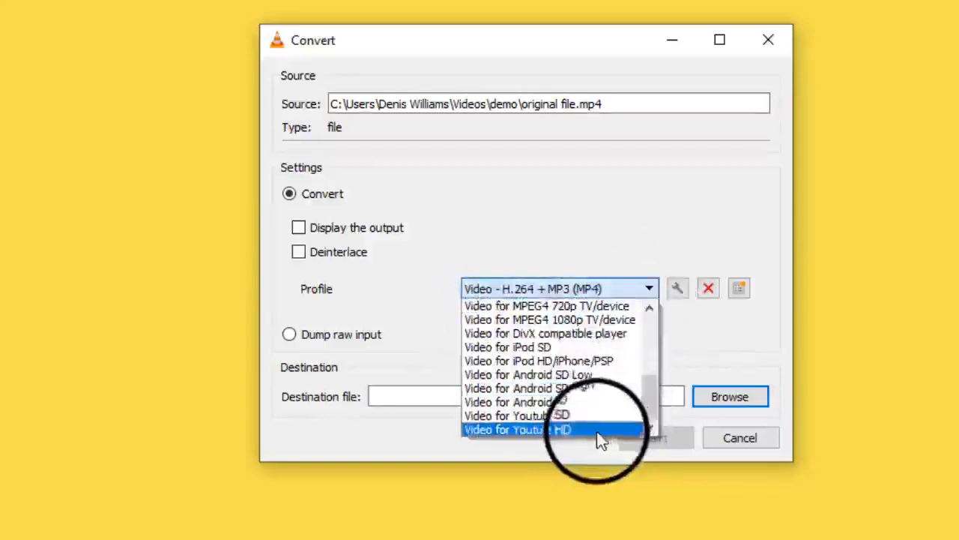
pyautogui.click(600, 431)
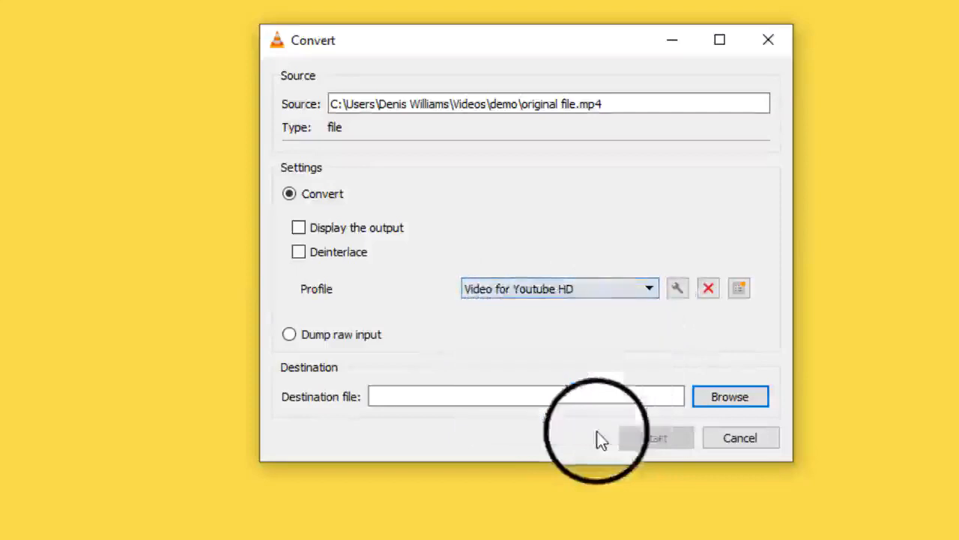
# Set the destination file to original file_1 as MP4 in the demo folder, and start the conversion
pyautogui.click(744, 399)
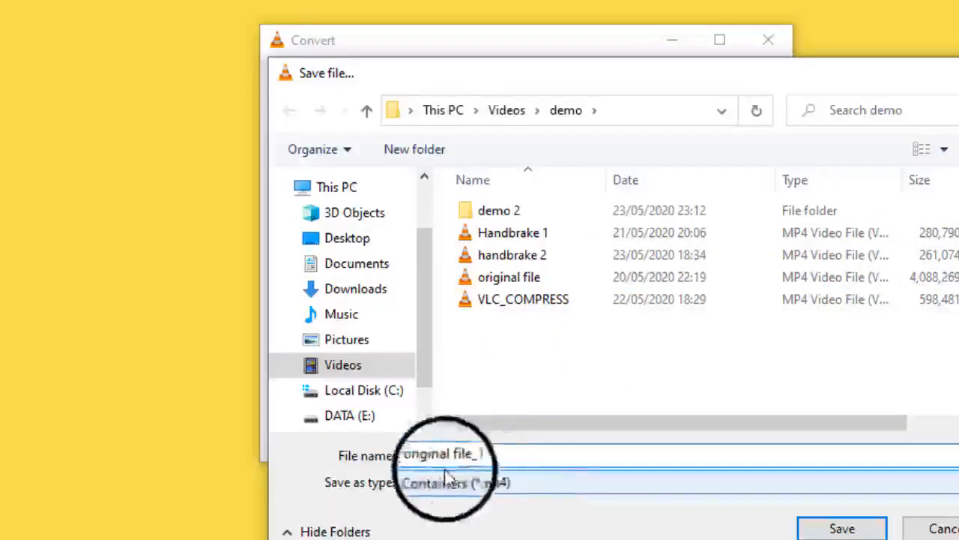
pyautogui.click(842, 527)
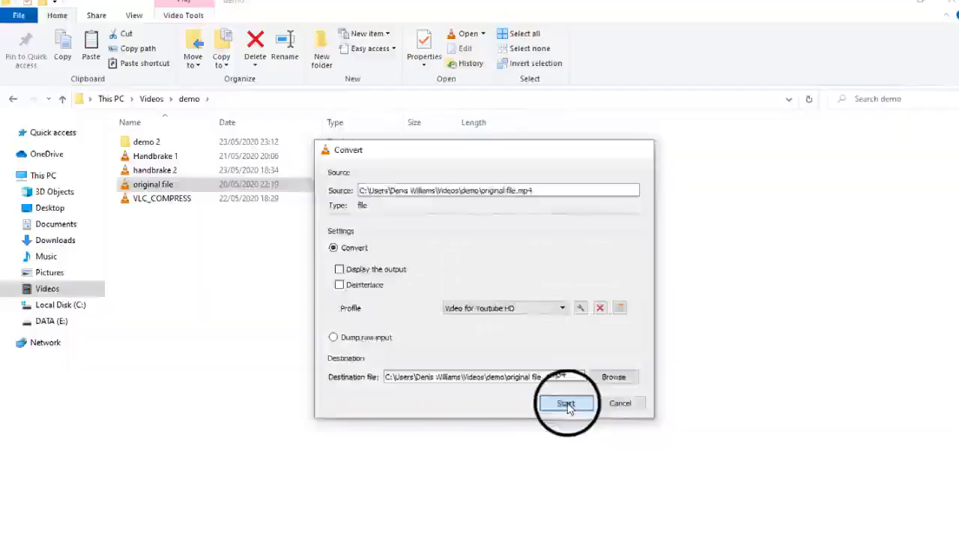
pyautogui.click(567, 404)
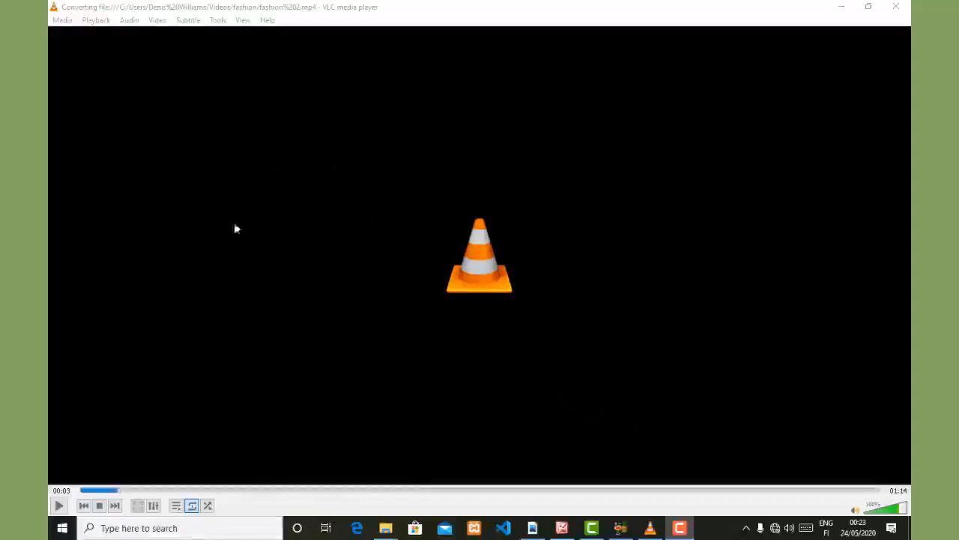
# Minimize VLC and switch to the demo folder in File Explorer to compare the sizes of the original and compressed videos
pyautogui.click(842, 10)
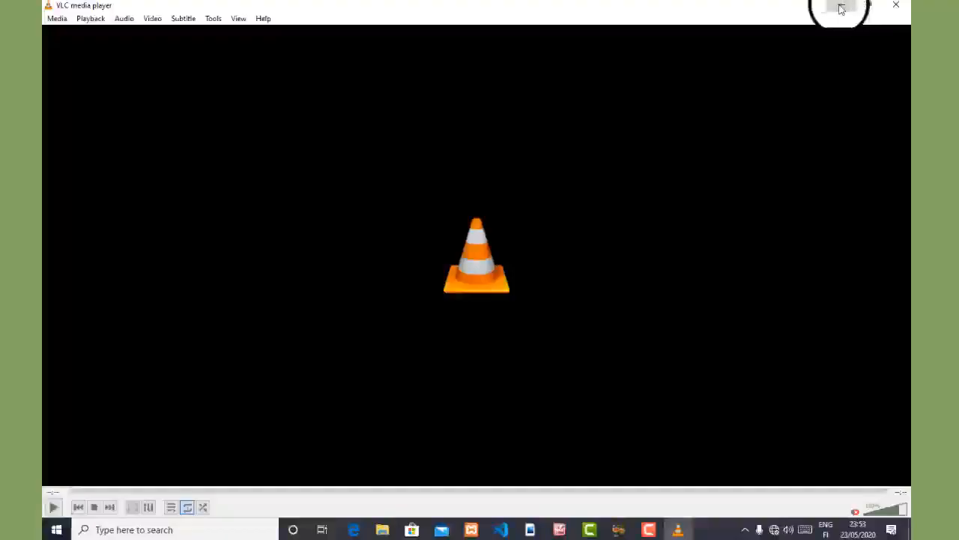
pyautogui.click(843, 9)
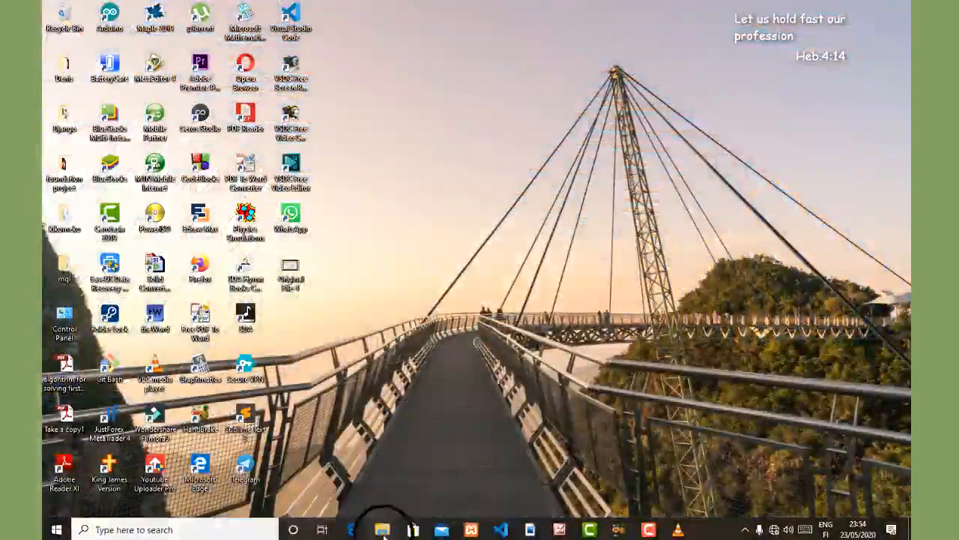
pyautogui.moveTo(382, 523)
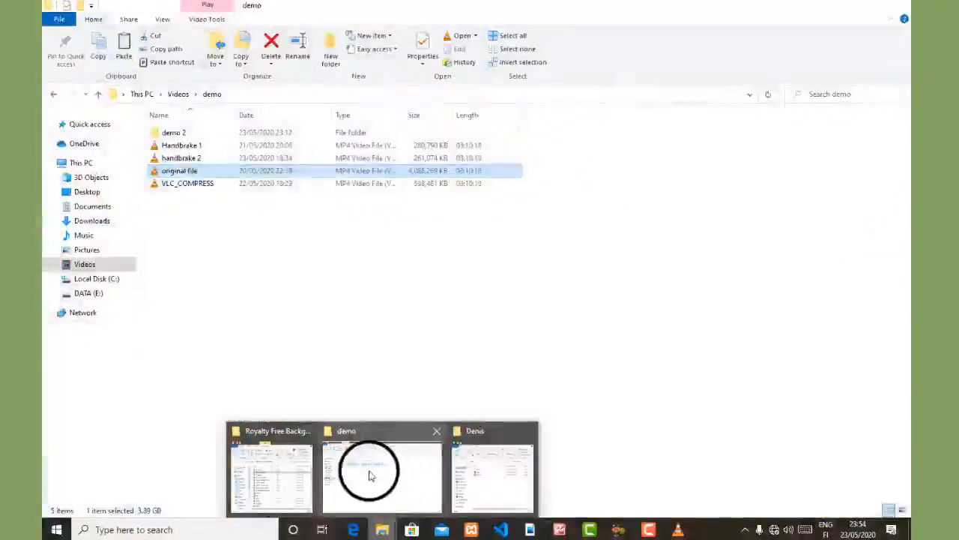
pyautogui.click(369, 475)
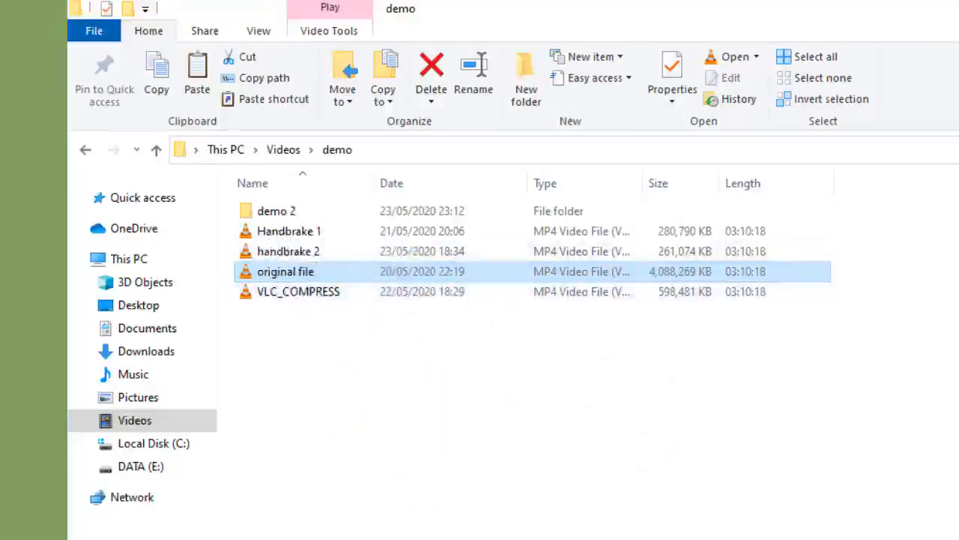
# Open original file from the demo folder in VLC and pause it on the SQL For Beginners title
pyautogui.press('Return')
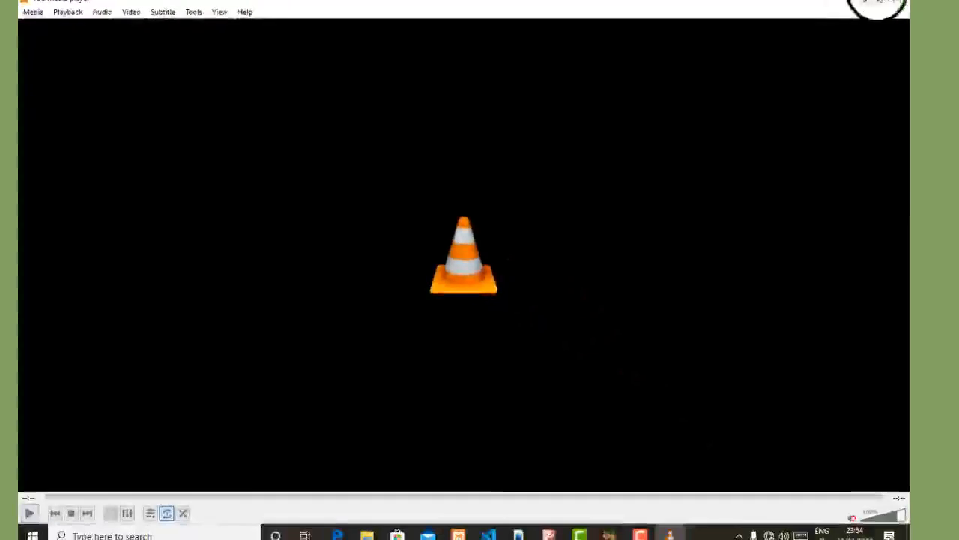
pyautogui.click(880, 3)
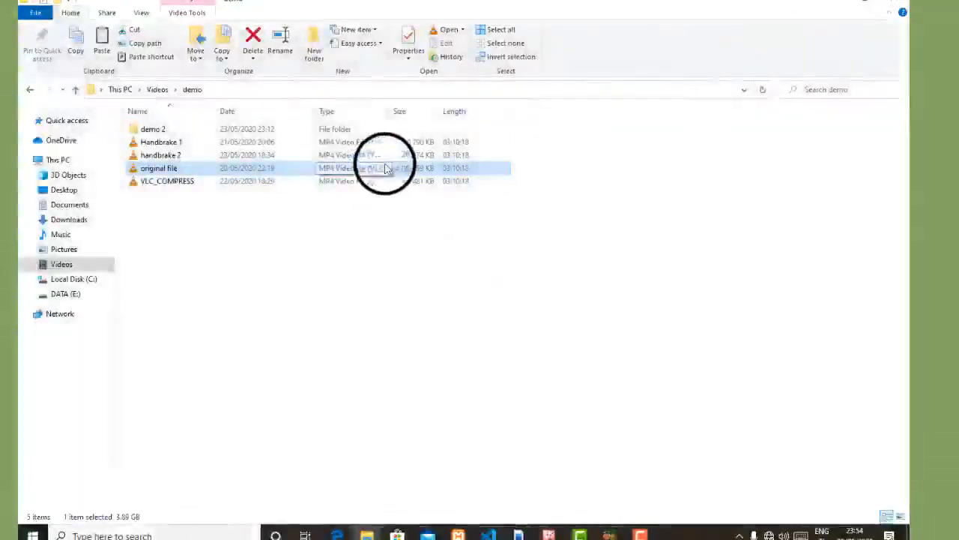
pyautogui.doubleClick(292, 168)
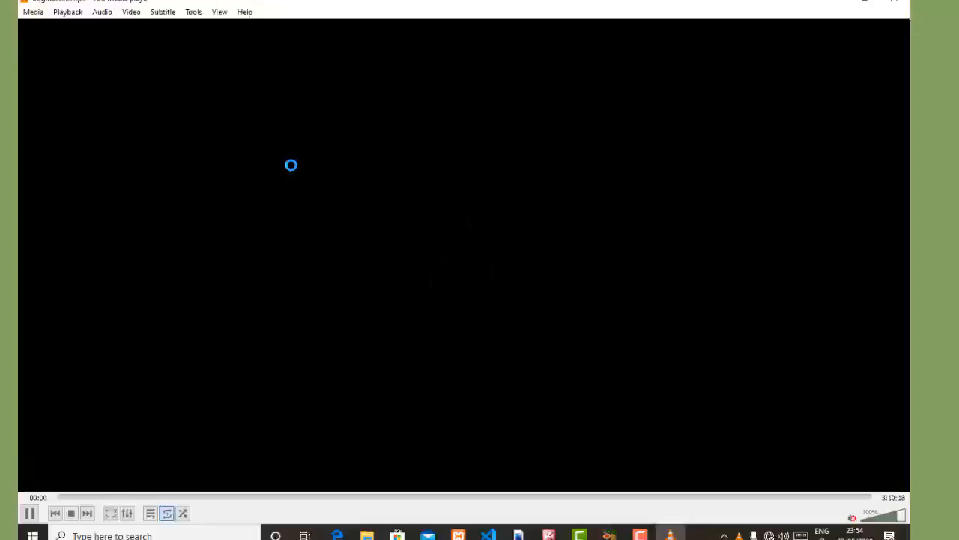
pyautogui.press('space')
pyautogui.press('space')
pyautogui.press('space')
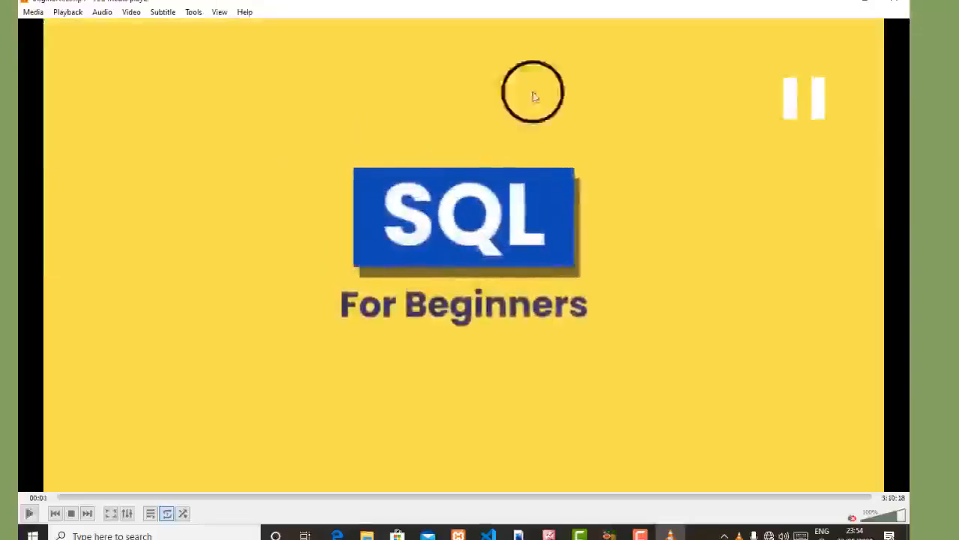
pyautogui.click(872, 2)
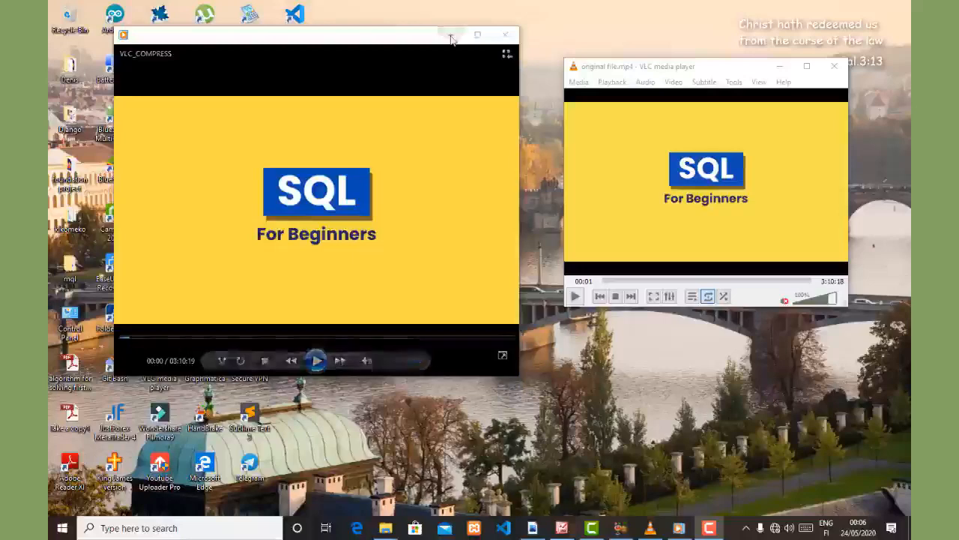
# Bring back the VLC_COMPRESS player window and enlarge the original file's VLC window beside it for a side-by-side comparison
pyautogui.click(449, 35)
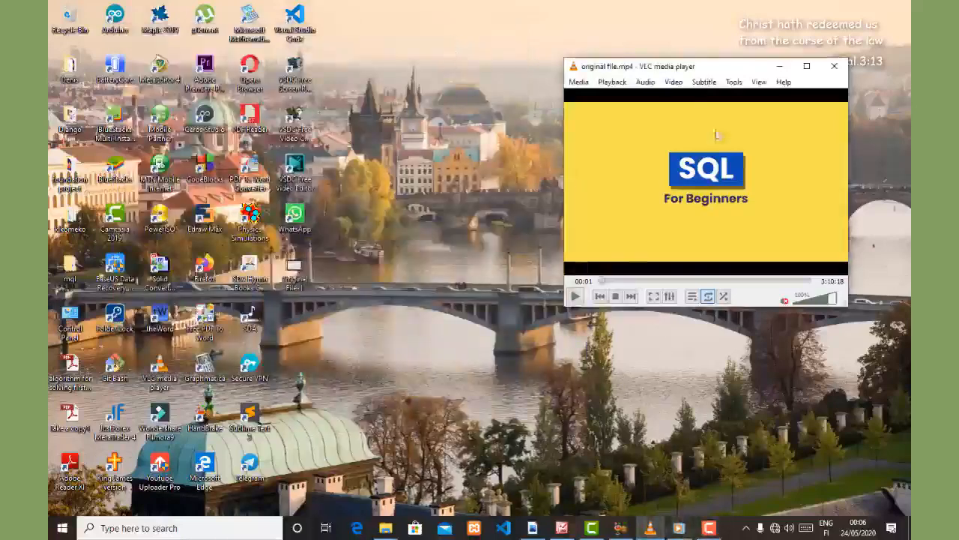
pyautogui.click(679, 530)
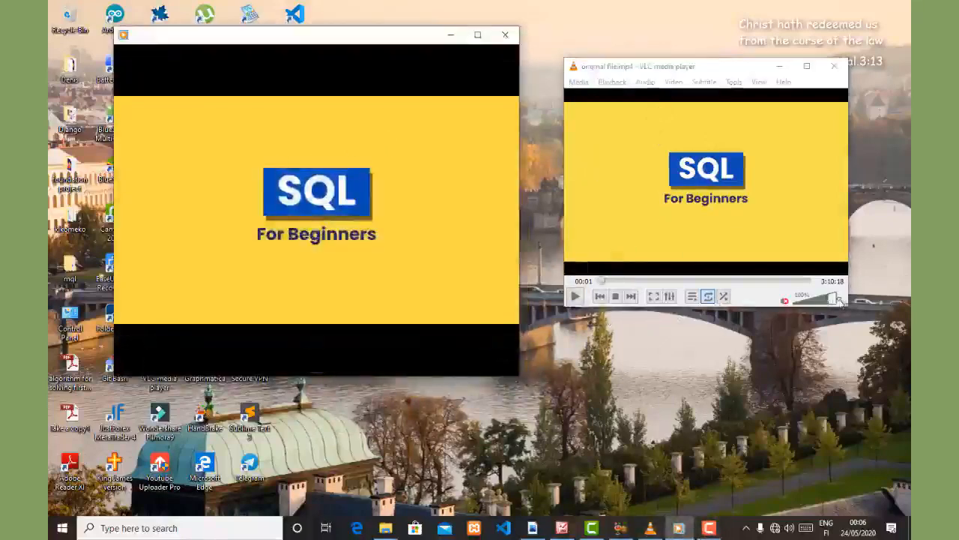
pyautogui.moveTo(841, 301); pyautogui.dragTo(902, 374)
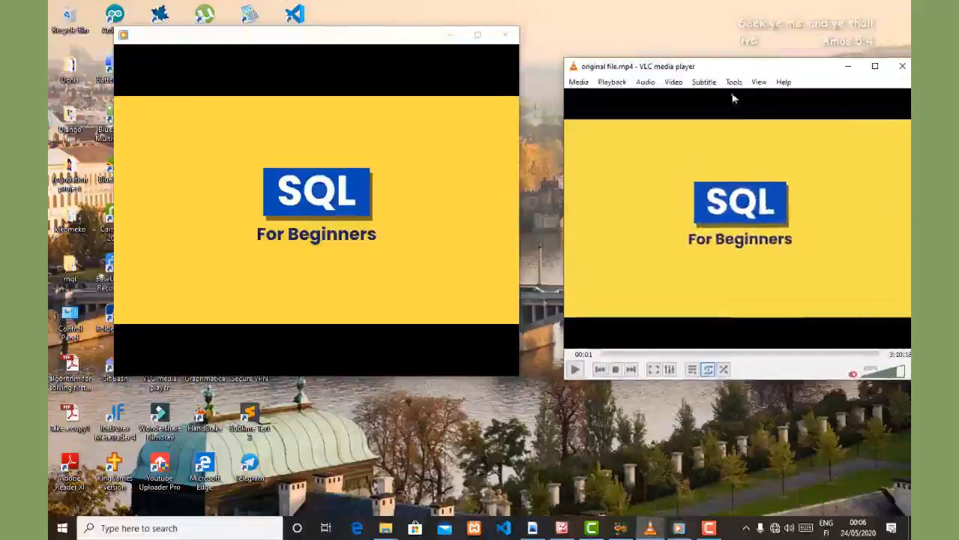
pyautogui.moveTo(562, 59); pyautogui.dragTo(533, 28)
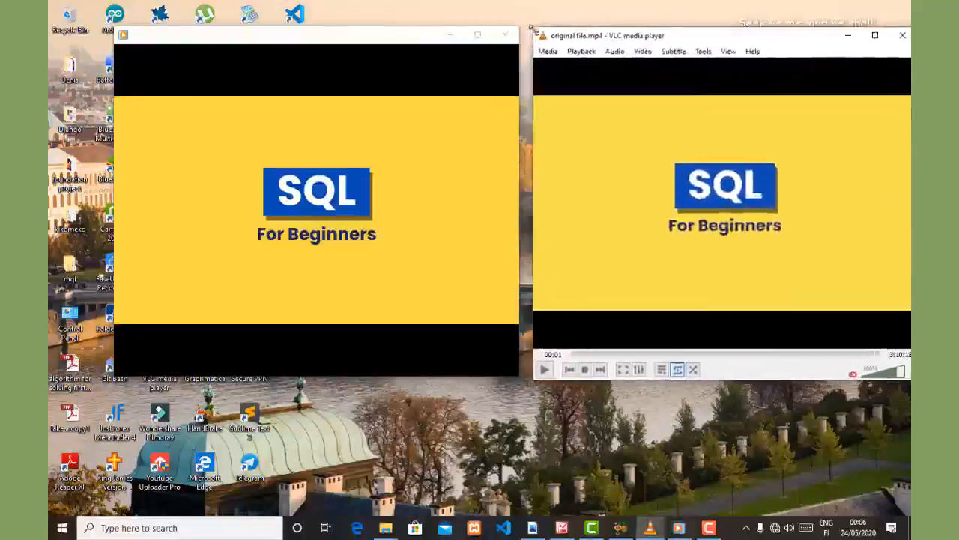
pyautogui.moveTo(441, 173)
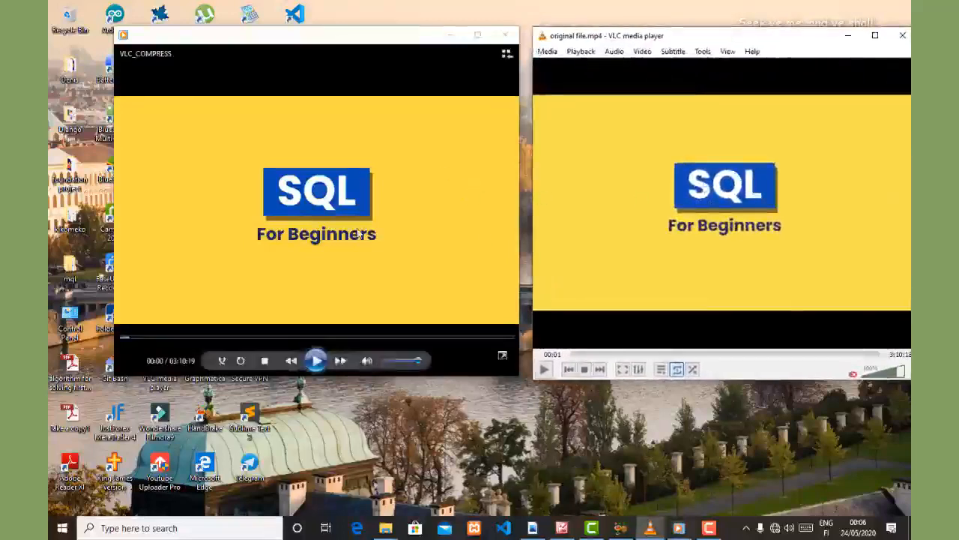